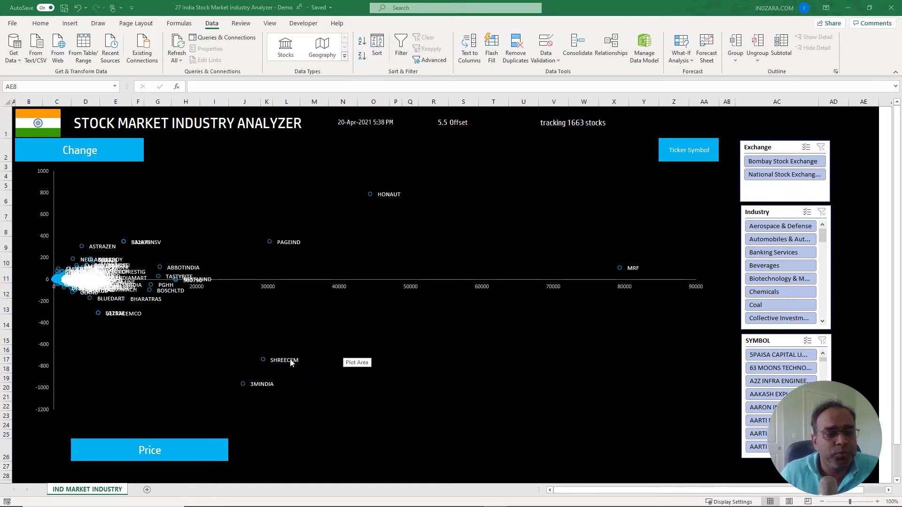
- Browse the horizontal-axis measure list and keep Price on the horizontal axis
{"action": "left_click", "coordinate": [176, 448]}
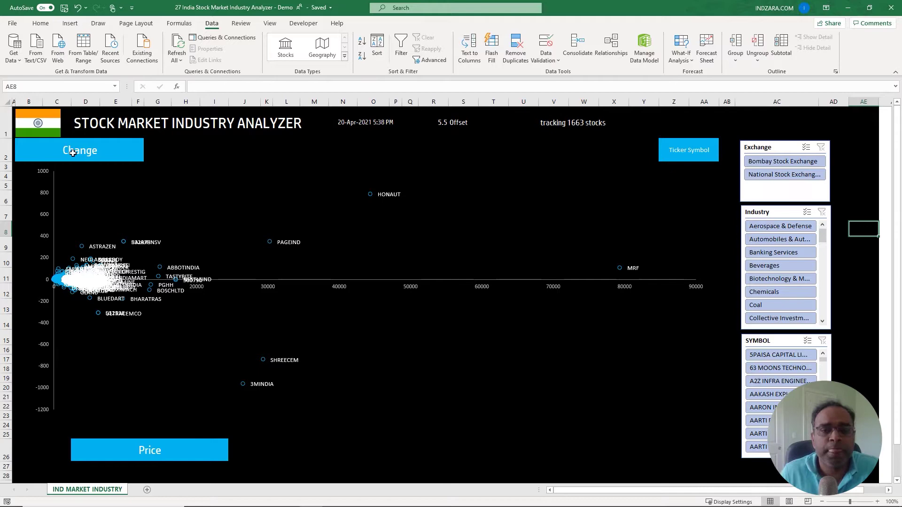
{"action": "left_click", "coordinate": [221, 447]}
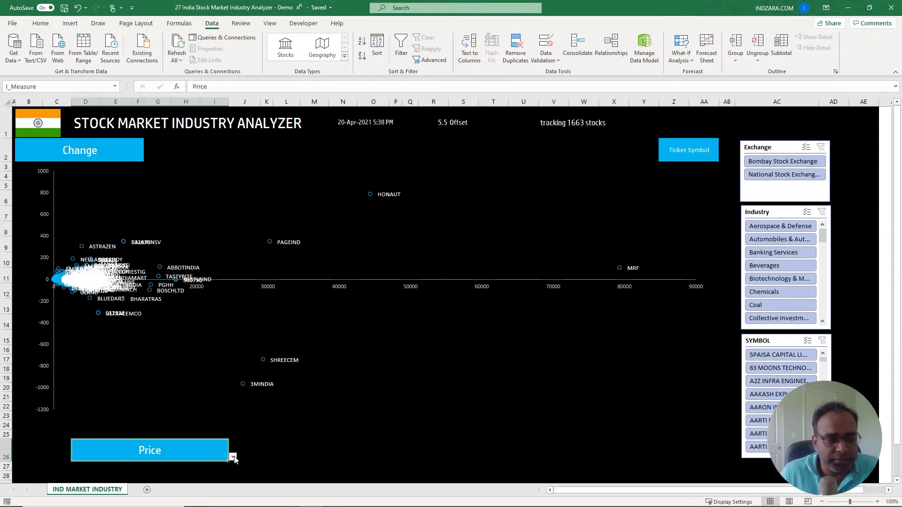
{"action": "left_click", "coordinate": [233, 457]}
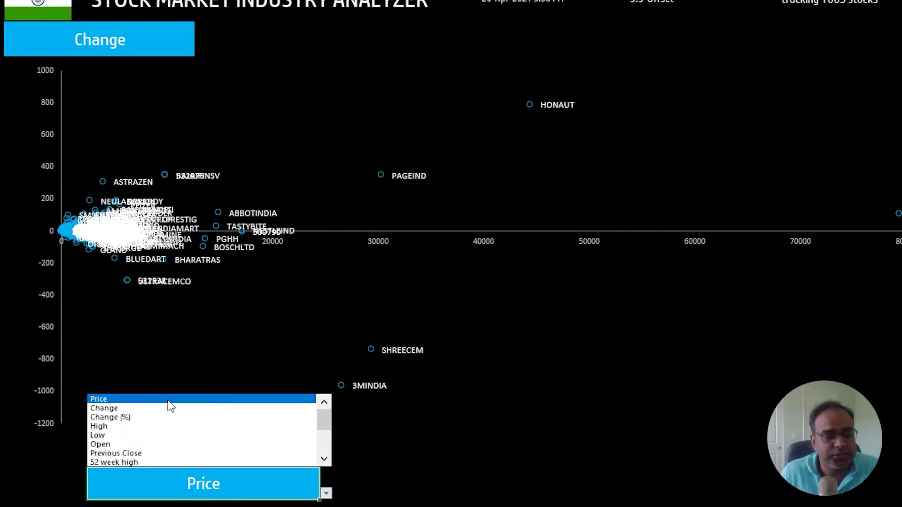
{"action": "left_click_drag", "start_coordinate": [322, 418], "coordinate": [322, 431]}
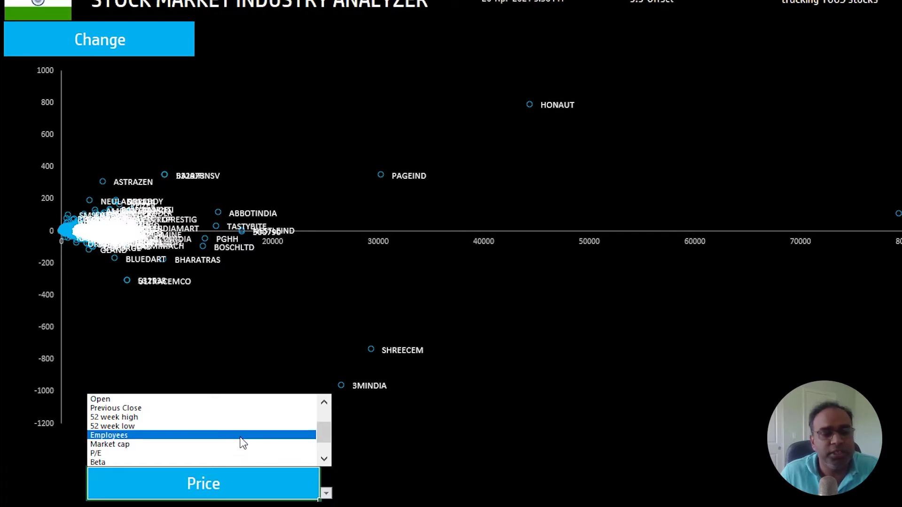
{"action": "key", "text": "Escape"}
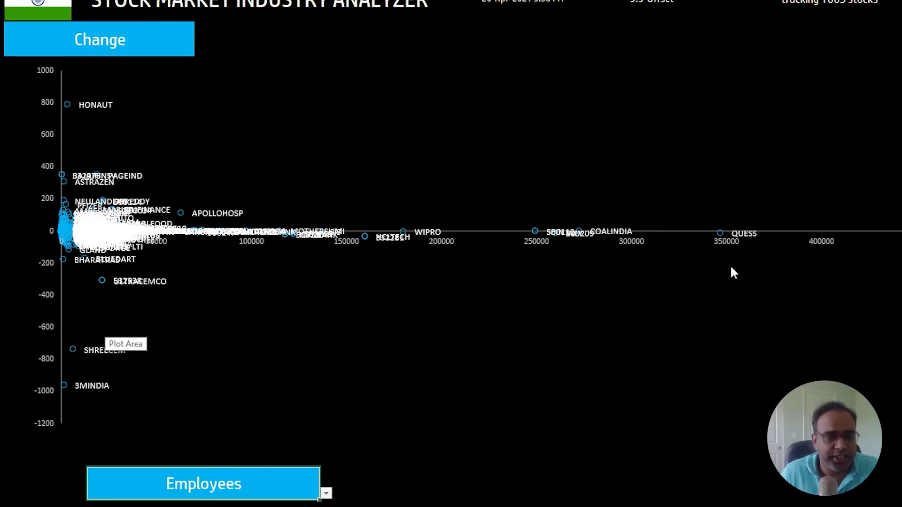
{"action": "left_click", "coordinate": [326, 494]}
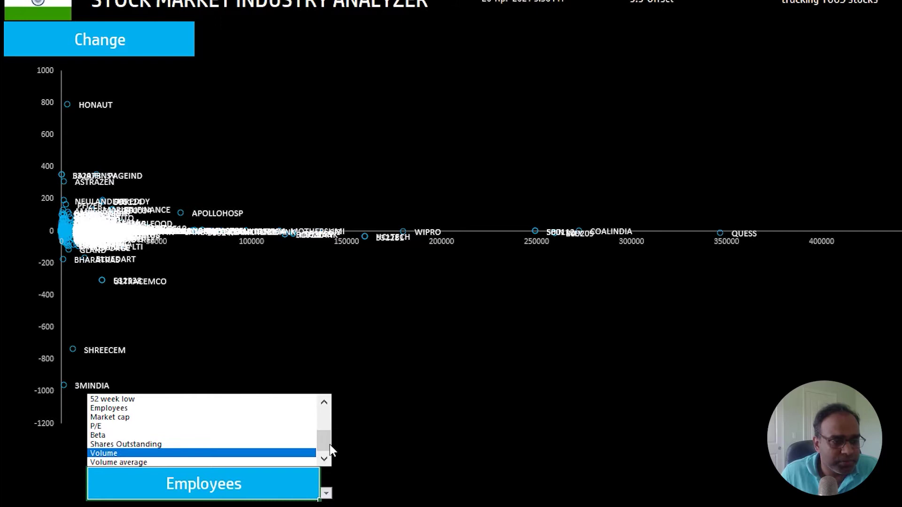
{"action": "left_click_drag", "start_coordinate": [330, 450], "coordinate": [325, 401]}
{"action": "left_click", "coordinate": [261, 399]}
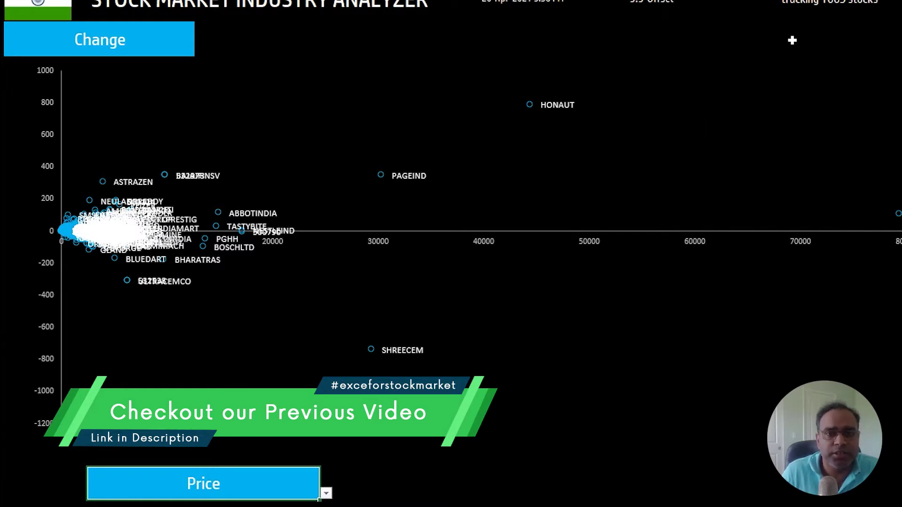
{"action": "left_click", "coordinate": [801, 64]}
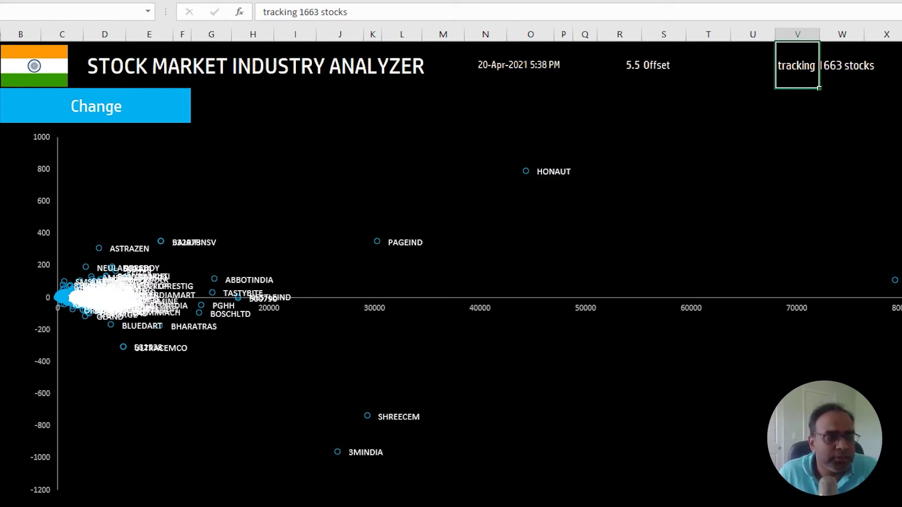
- Set the vertical-axis measure to Change (%), review the list again, and keep that choice
{"action": "left_click", "coordinate": [153, 107]}
{"action": "left_click", "coordinate": [197, 118]}
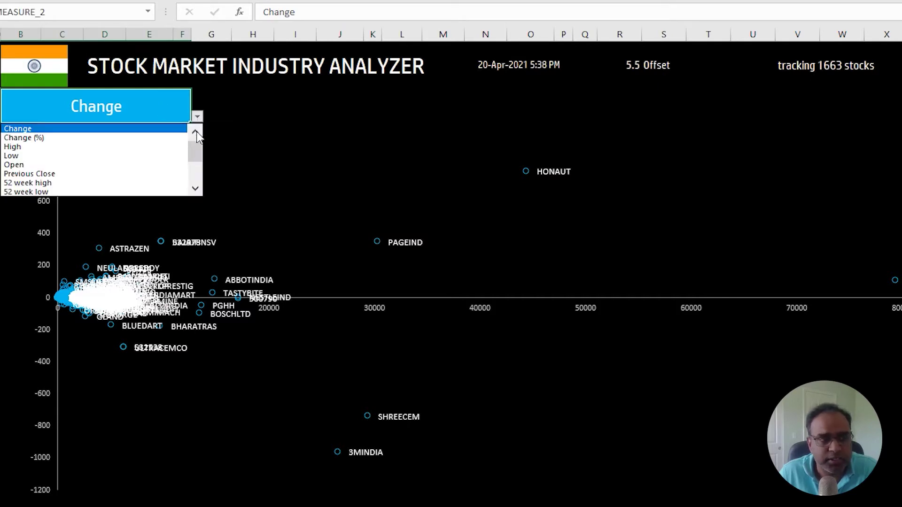
{"action": "left_click", "coordinate": [73, 139]}
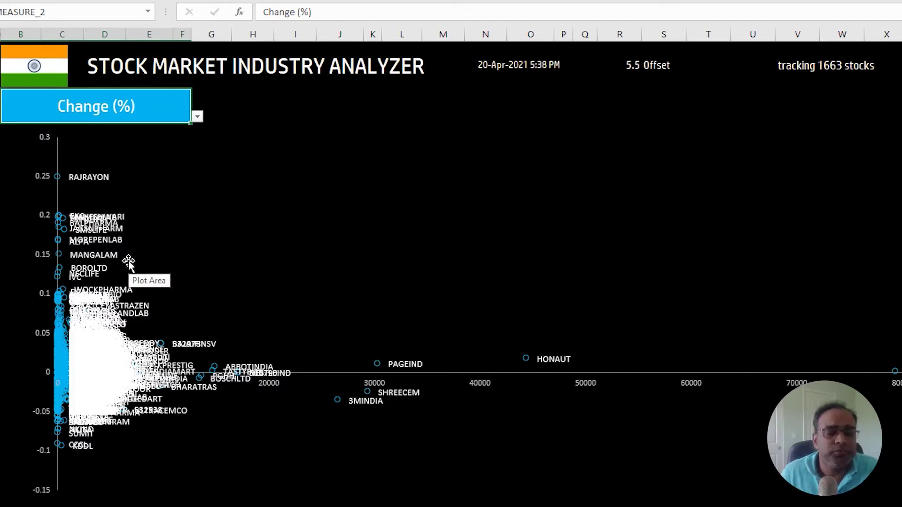
{"action": "left_click", "coordinate": [197, 117]}
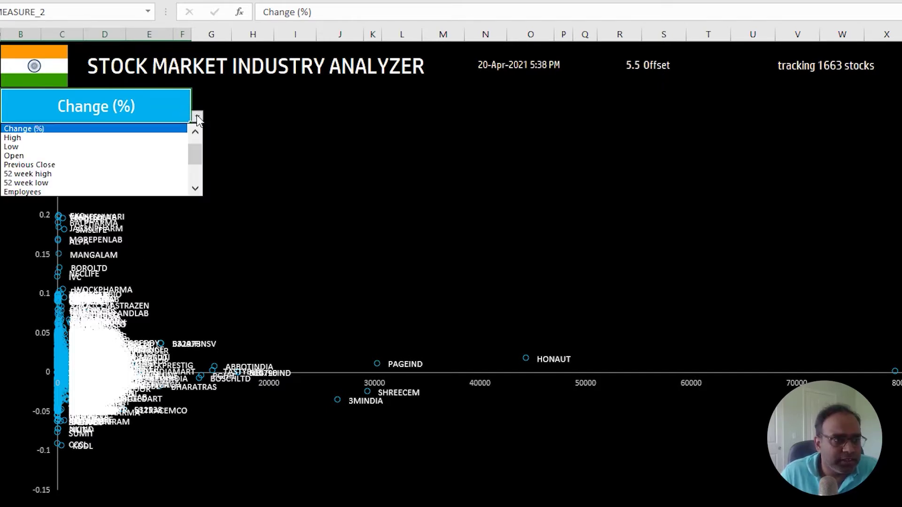
{"action": "left_click_drag", "start_coordinate": [194, 151], "coordinate": [197, 142]}
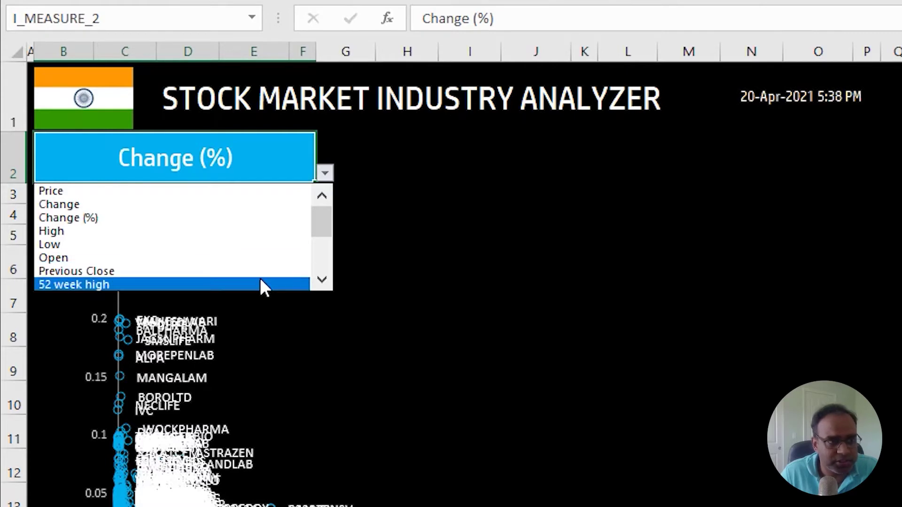
{"action": "left_click_drag", "start_coordinate": [325, 235], "coordinate": [326, 247]}
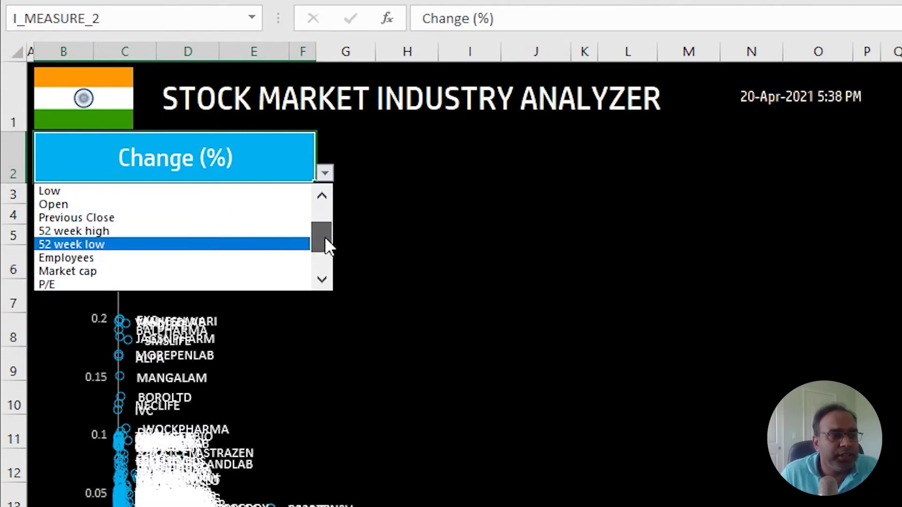
{"action": "left_click_drag", "start_coordinate": [325, 239], "coordinate": [322, 247]}
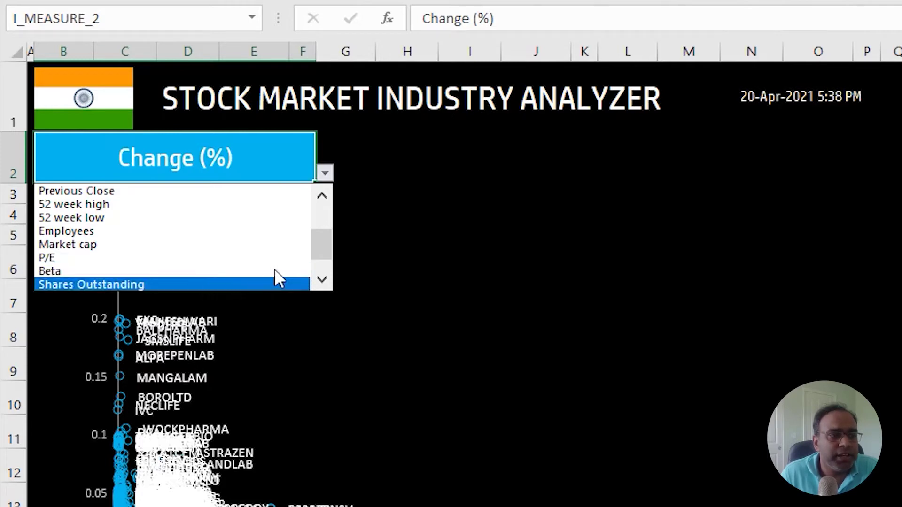
{"action": "scroll", "coordinate": [319, 263], "scroll_direction": "down", "scroll_amount": 1}
{"action": "scroll", "coordinate": [317, 260], "scroll_direction": "down", "scroll_amount": 1}
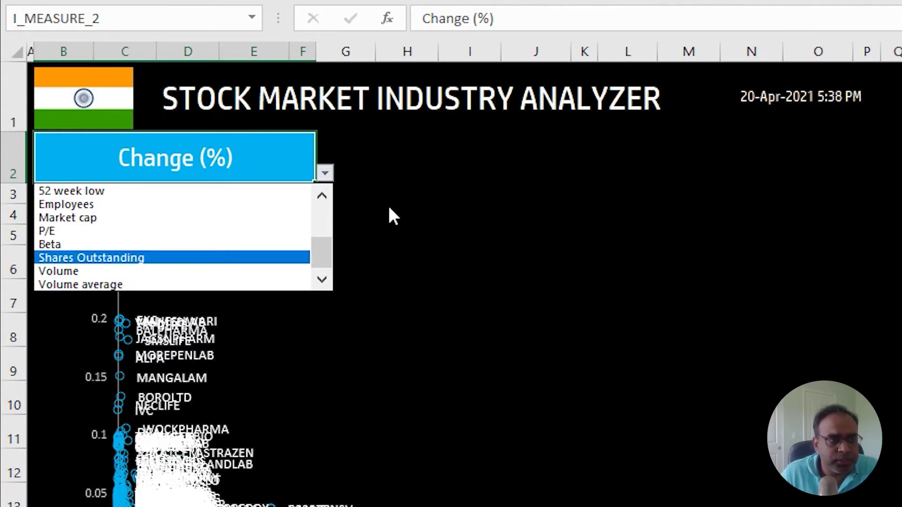
{"action": "key", "text": "Escape"}
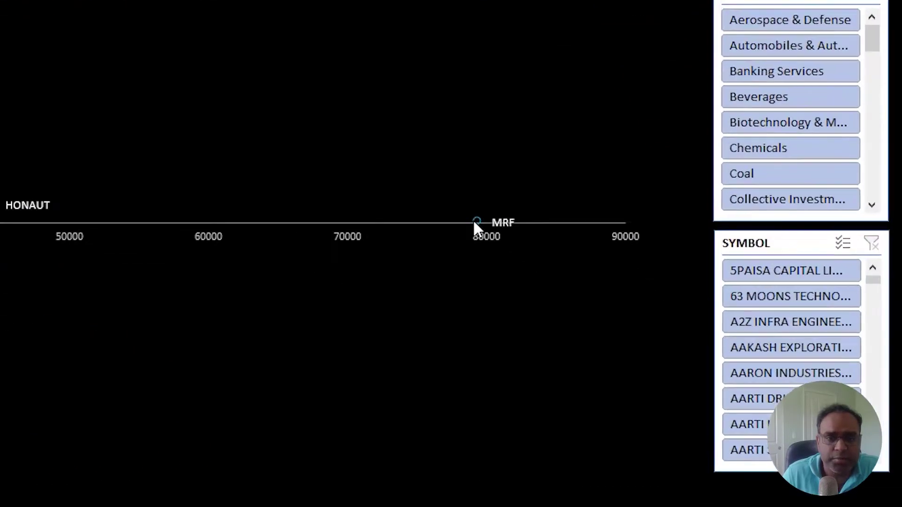
{"action": "mouse_move", "coordinate": [619, 333]}
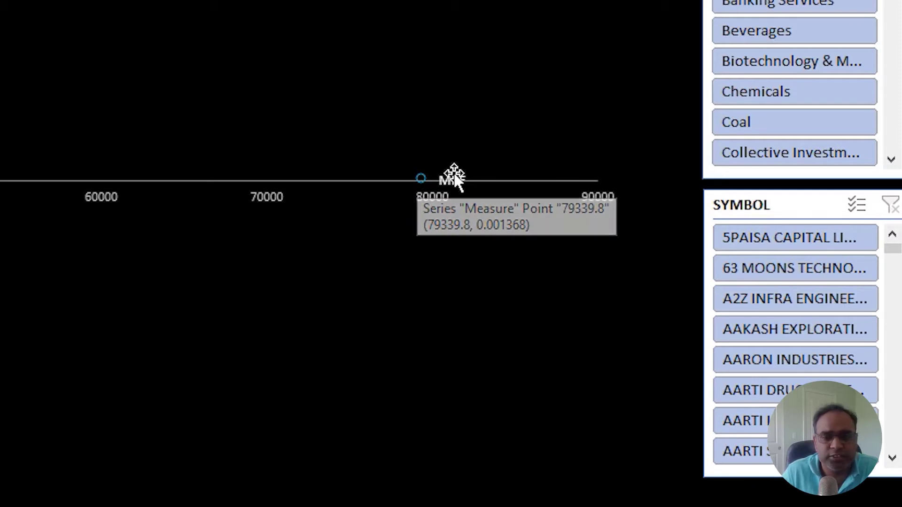
{"action": "mouse_move", "coordinate": [418, 179]}
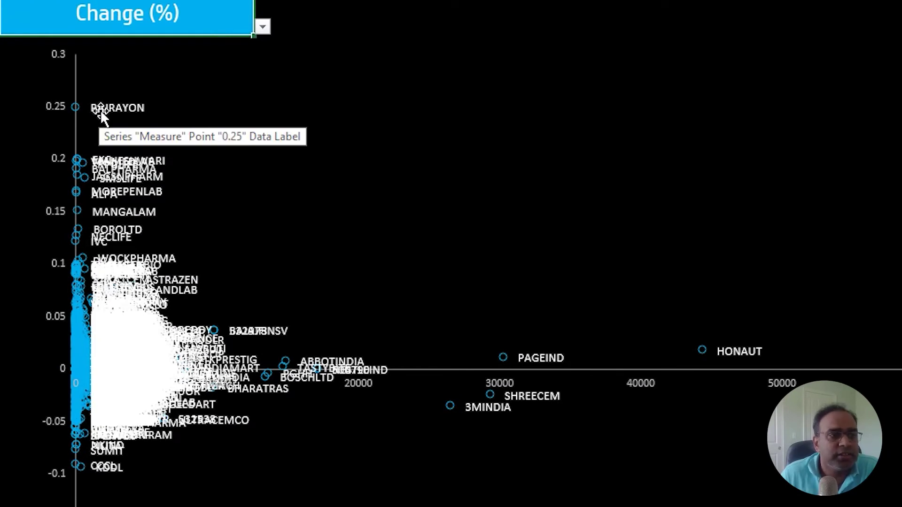
{"action": "mouse_move", "coordinate": [76, 111]}
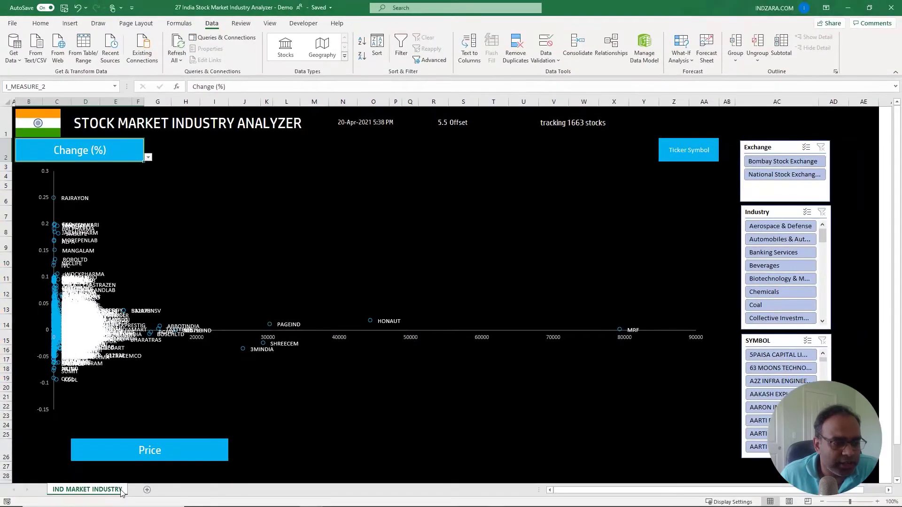
- Unhide the hidden DATA sheet
{"action": "right_click", "coordinate": [121, 491]}
{"action": "left_click", "coordinate": [141, 468]}
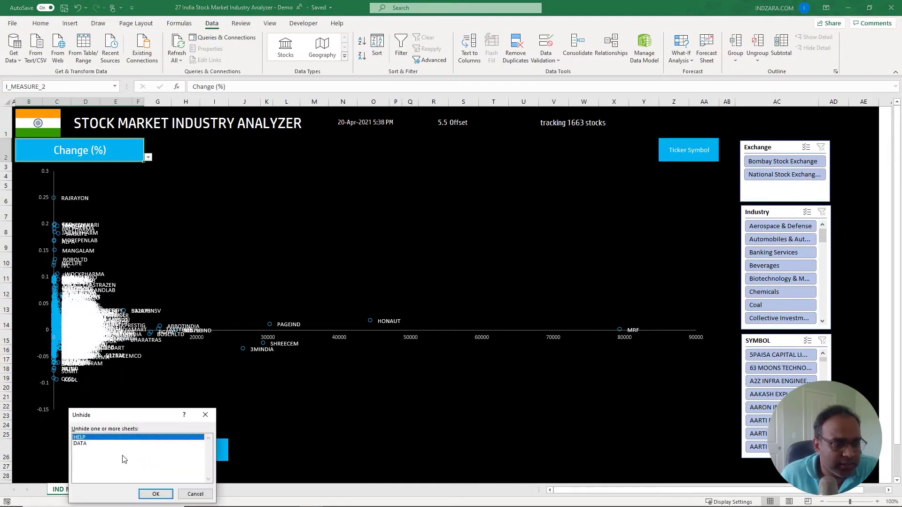
{"action": "left_click", "coordinate": [100, 443]}
{"action": "left_click", "coordinate": [156, 494]}
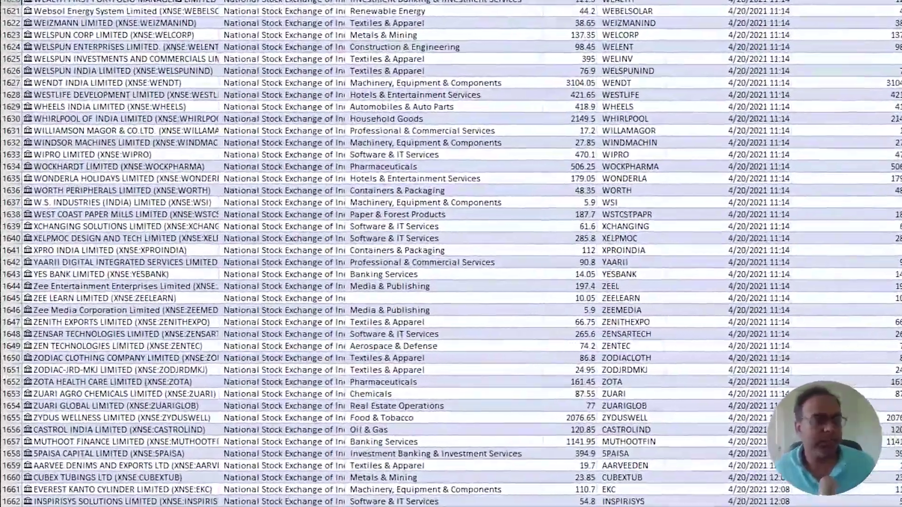
- Find 'rajrayon' in the DATA table and select the RAJ RAYON INDUSTRIES row 1188
{"action": "key", "text": "ctrl+space"}
{"action": "key", "text": "ctrl+f"}
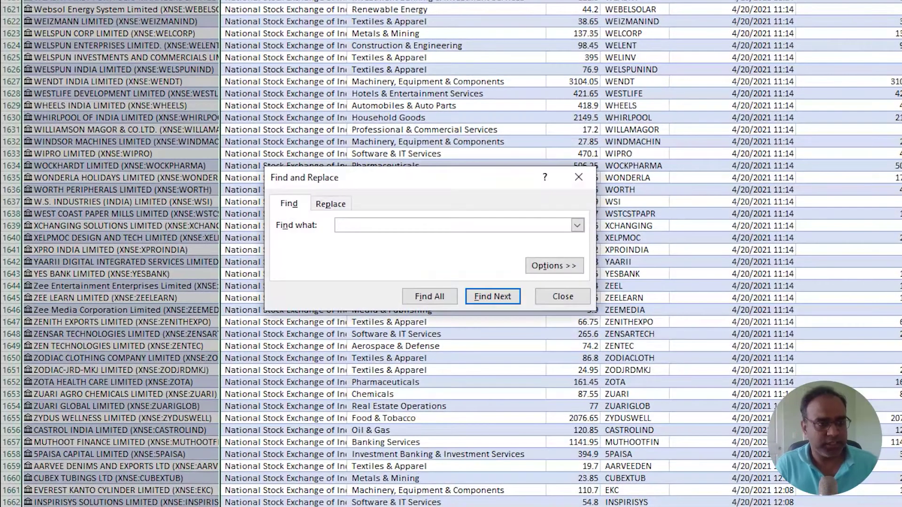
{"action": "type", "text": "rajrayo"}
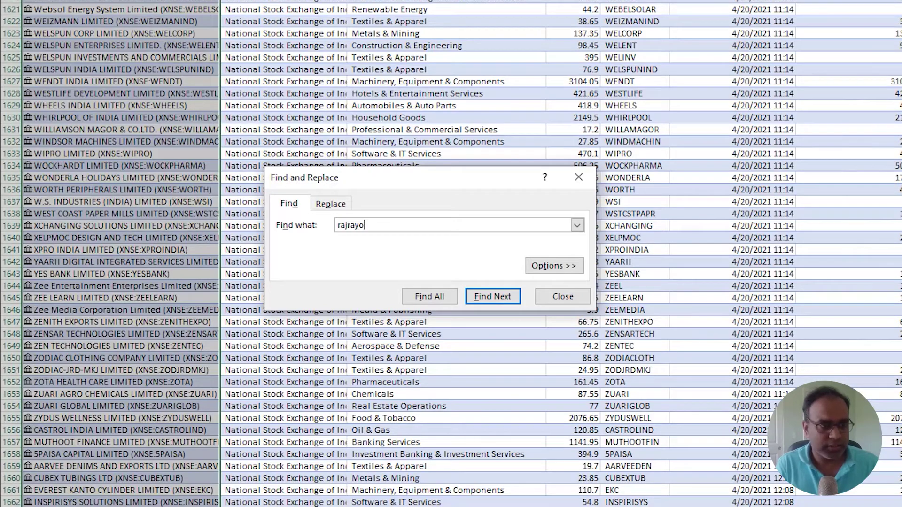
{"action": "type", "text": "n"}
{"action": "key", "text": "Return"}
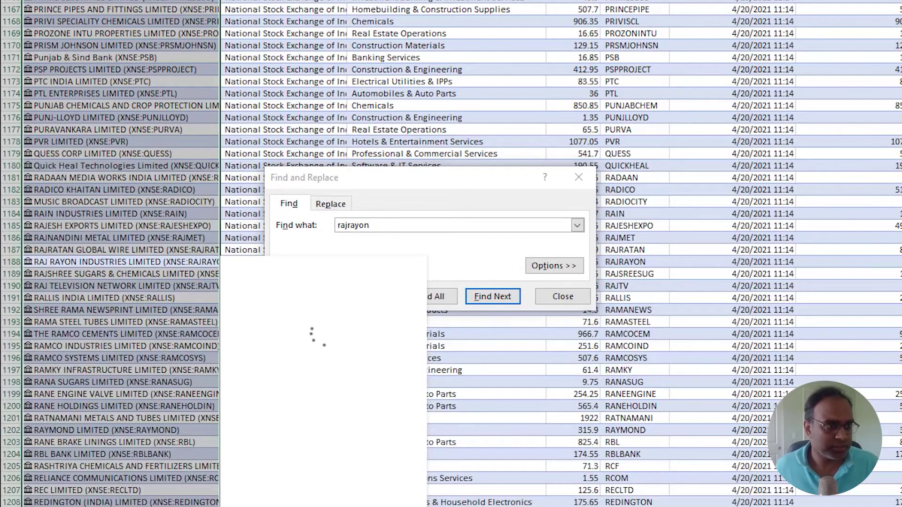
{"action": "left_click", "coordinate": [560, 297]}
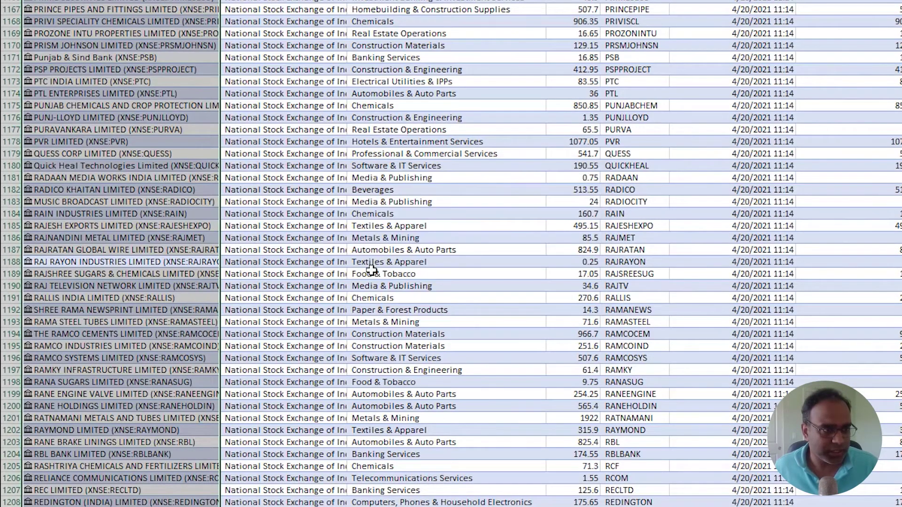
{"action": "left_click", "coordinate": [14, 262]}
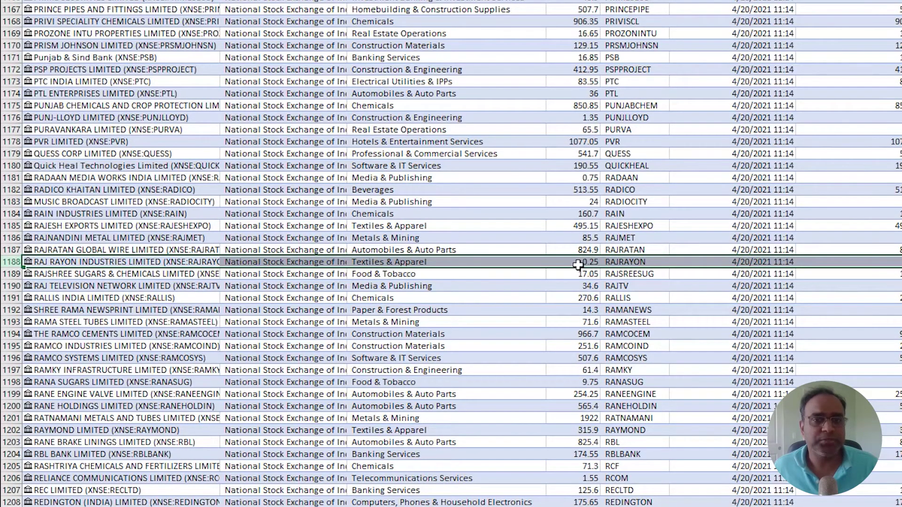
{"action": "scroll", "coordinate": [866, 276], "scroll_direction": "right", "scroll_amount": 3}
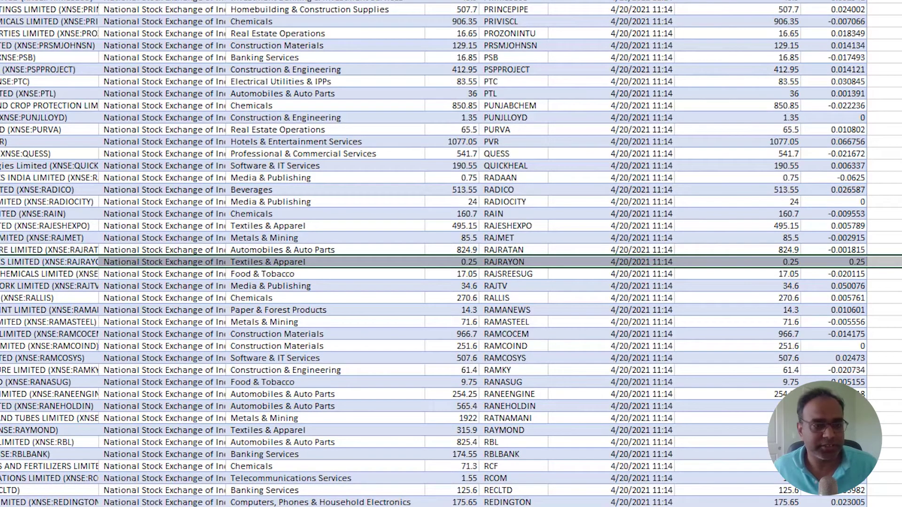
- Go back to the IND MARKET INDUSTRY dashboard sheet
{"action": "right_click", "coordinate": [105, 505]}
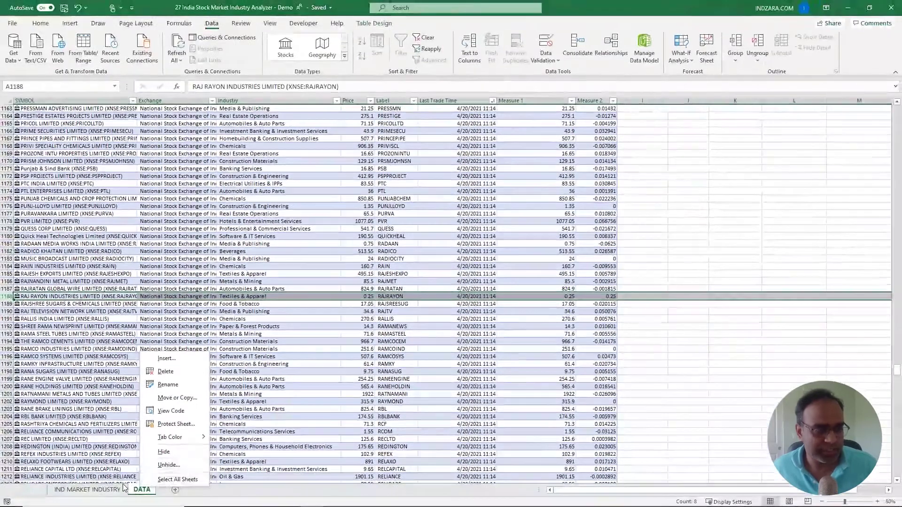
{"action": "left_click", "coordinate": [123, 489]}
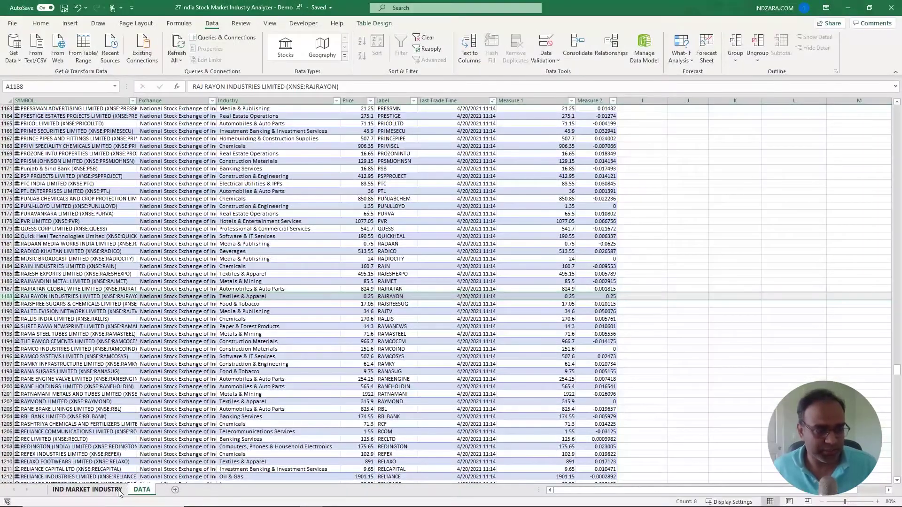
{"action": "left_click", "coordinate": [123, 489]}
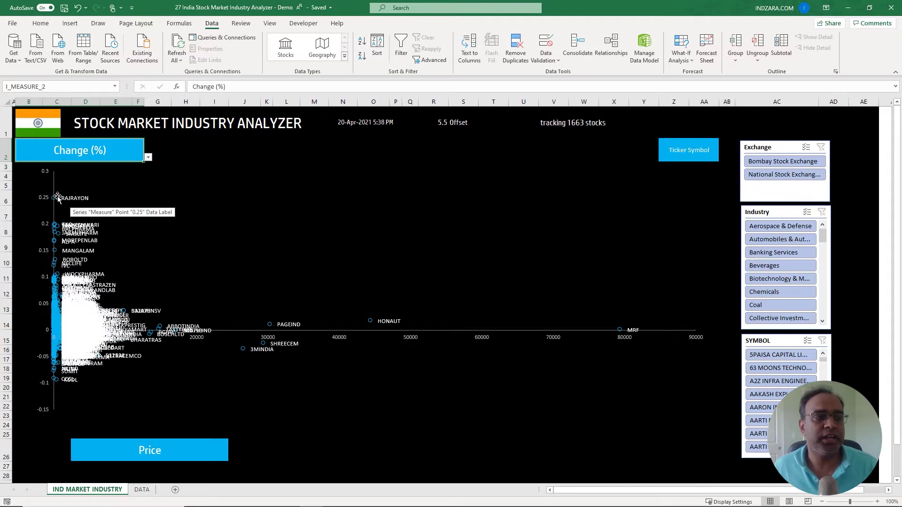
{"action": "mouse_move", "coordinate": [55, 203]}
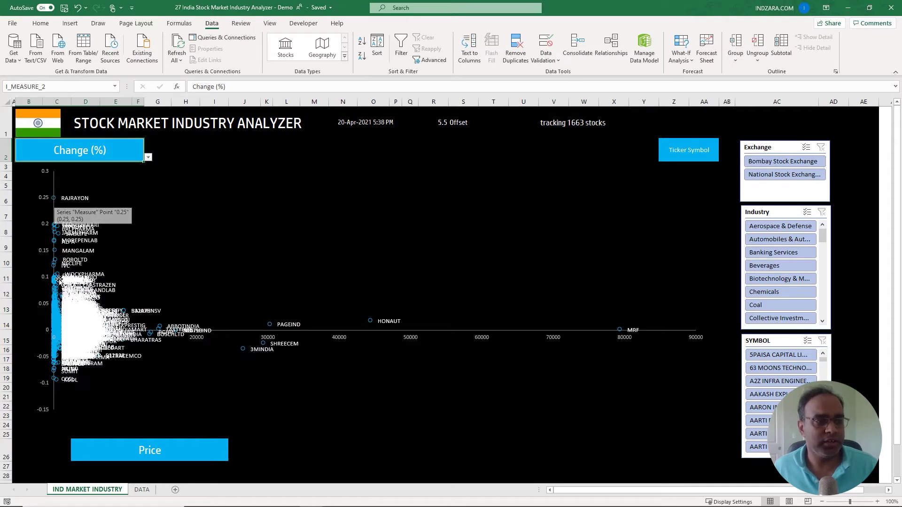
{"action": "mouse_move", "coordinate": [211, 315]}
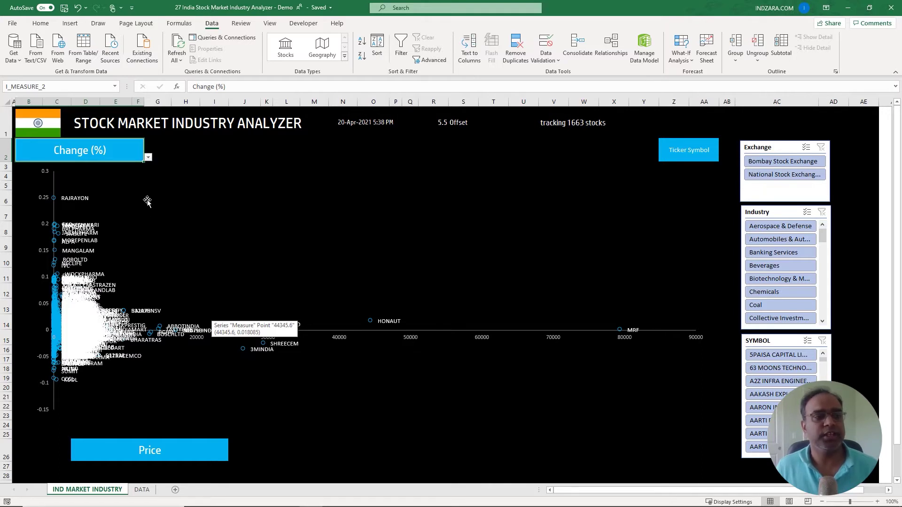
{"action": "left_click", "coordinate": [148, 159]}
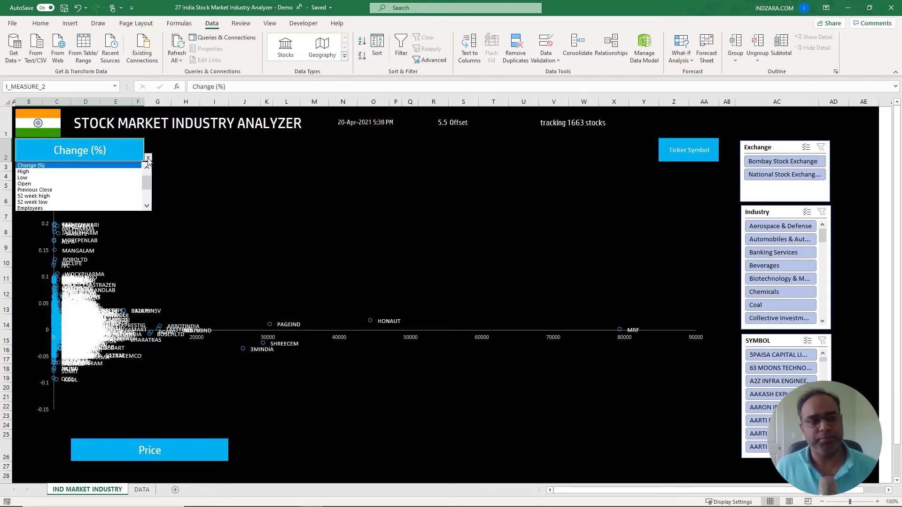
{"action": "left_click", "coordinate": [114, 155]}
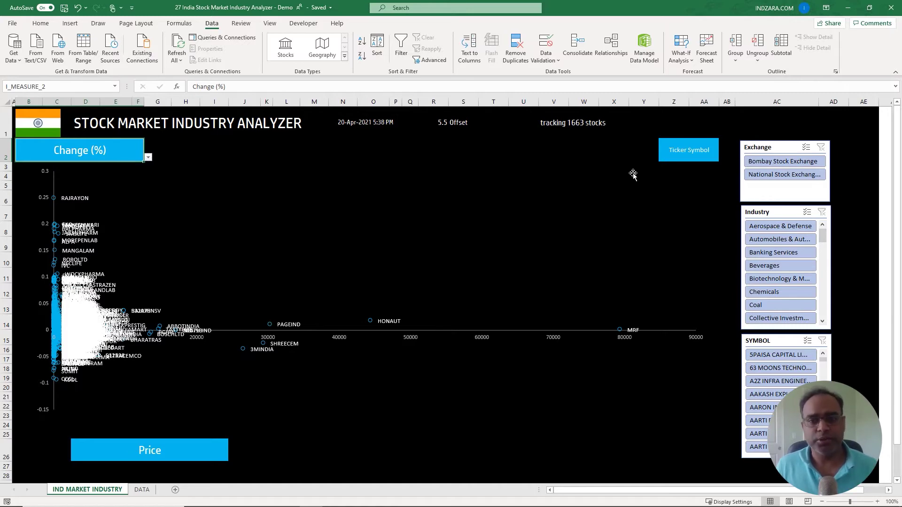
{"action": "left_click", "coordinate": [692, 157]}
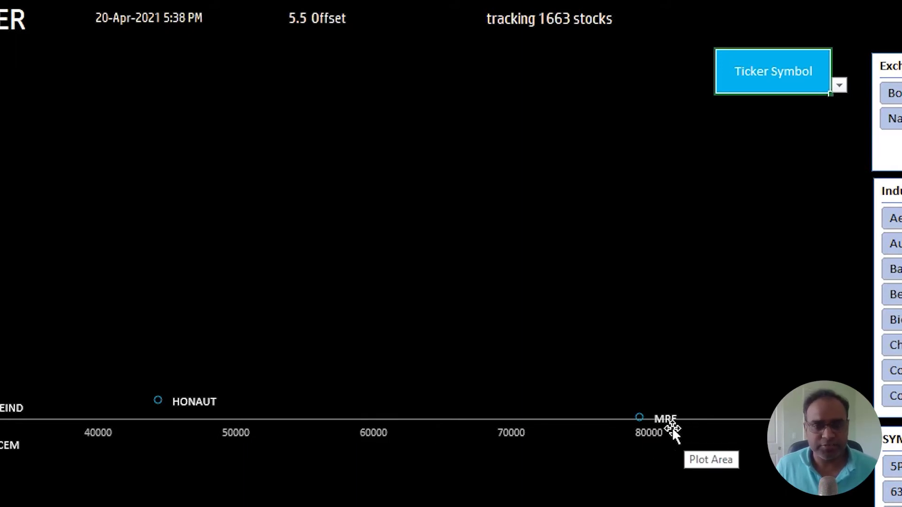
{"action": "left_click", "coordinate": [839, 86]}
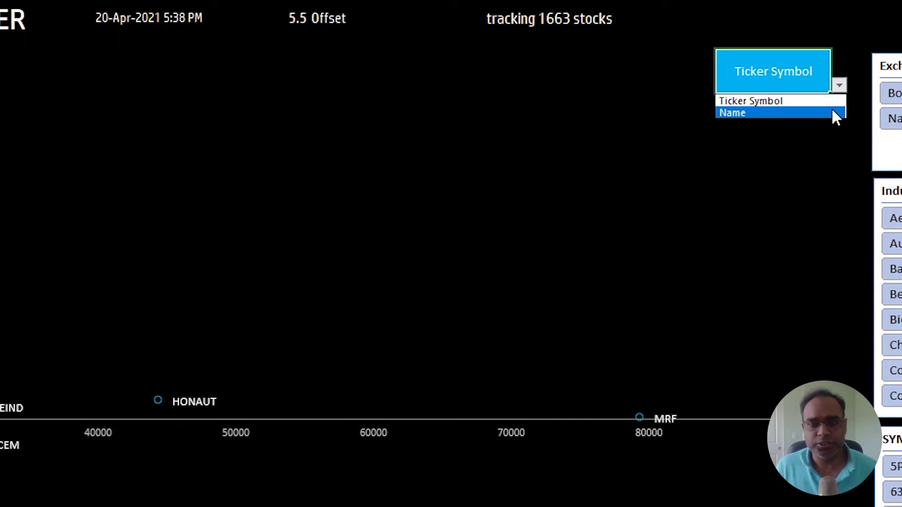
{"action": "left_click", "coordinate": [834, 113]}
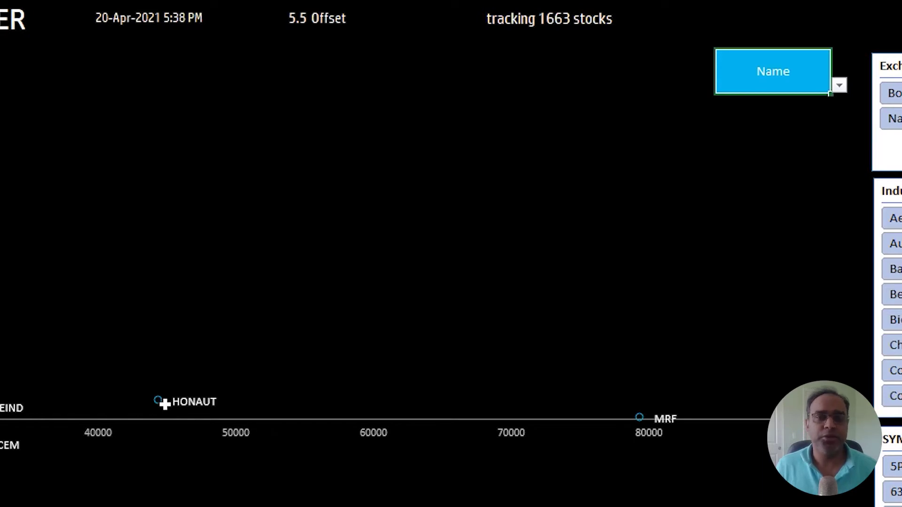
{"action": "left_click", "coordinate": [747, 70]}
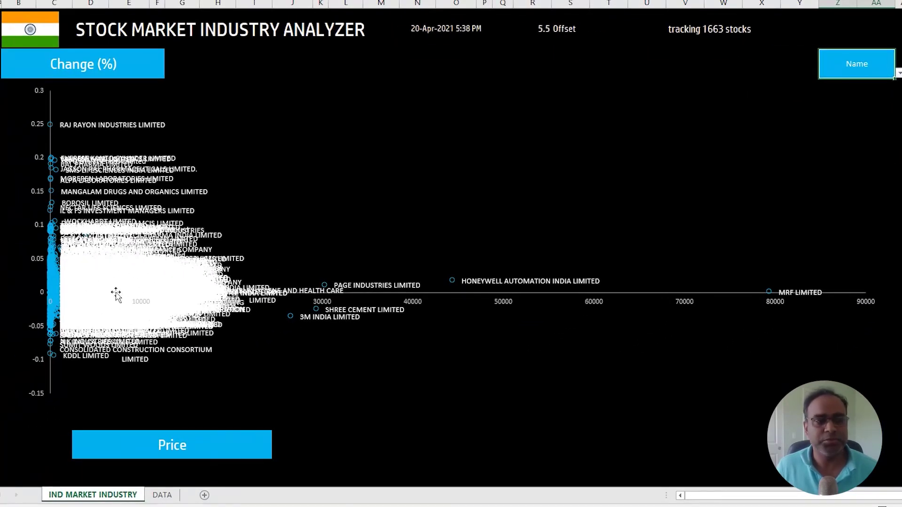
{"action": "left_click", "coordinate": [899, 74]}
{"action": "left_click", "coordinate": [866, 89]}
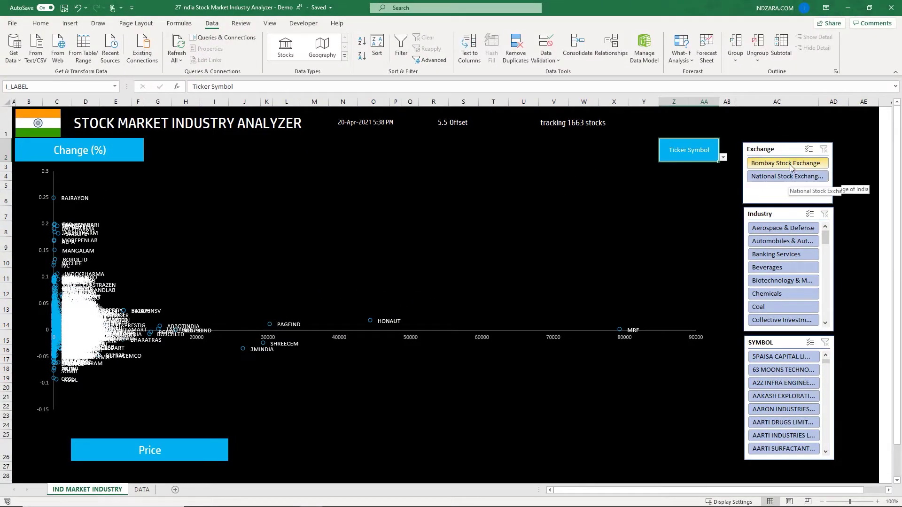
- Filter the chart to Bombay Stock Exchange and label points by company Name
{"action": "left_click", "coordinate": [791, 169]}
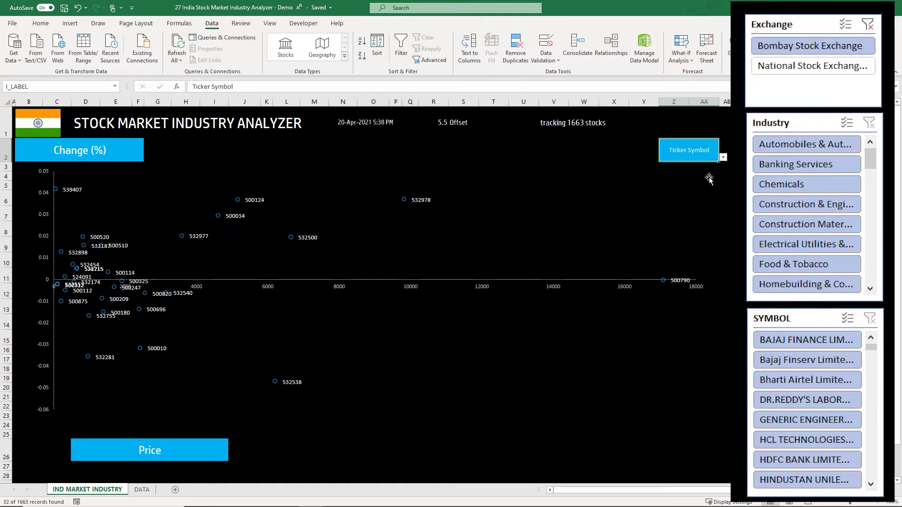
{"action": "left_click", "coordinate": [723, 158]}
{"action": "left_click", "coordinate": [687, 172]}
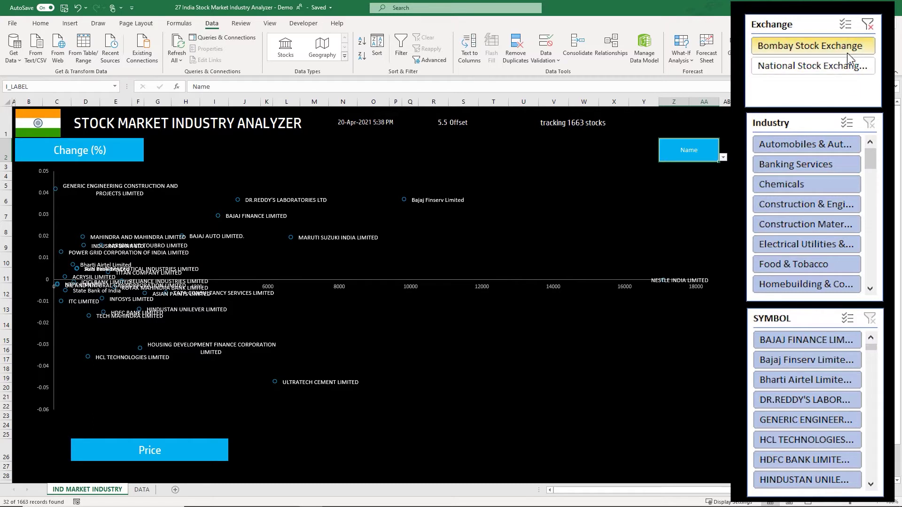
{"action": "mouse_move", "coordinate": [285, 284]}
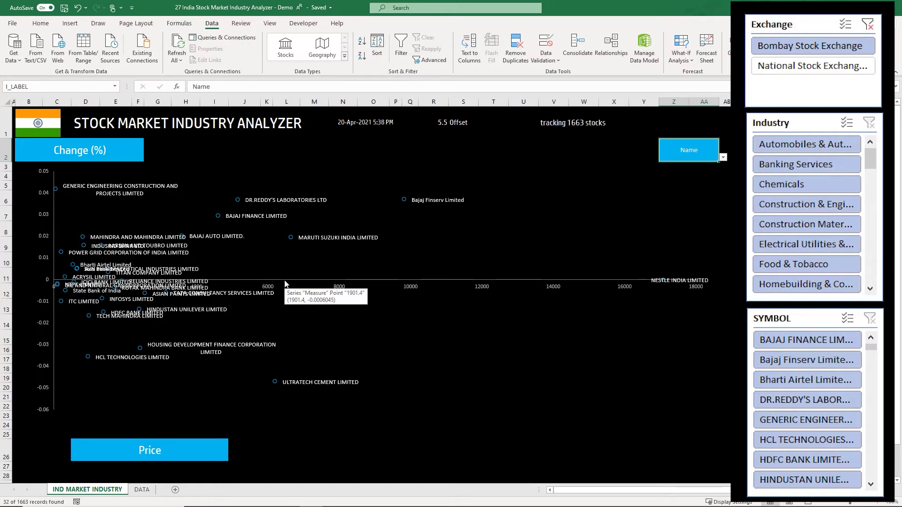
- Clear the Exchange slicer filter and switch point labels back to Ticker Symbol
{"action": "left_click", "coordinate": [871, 26]}
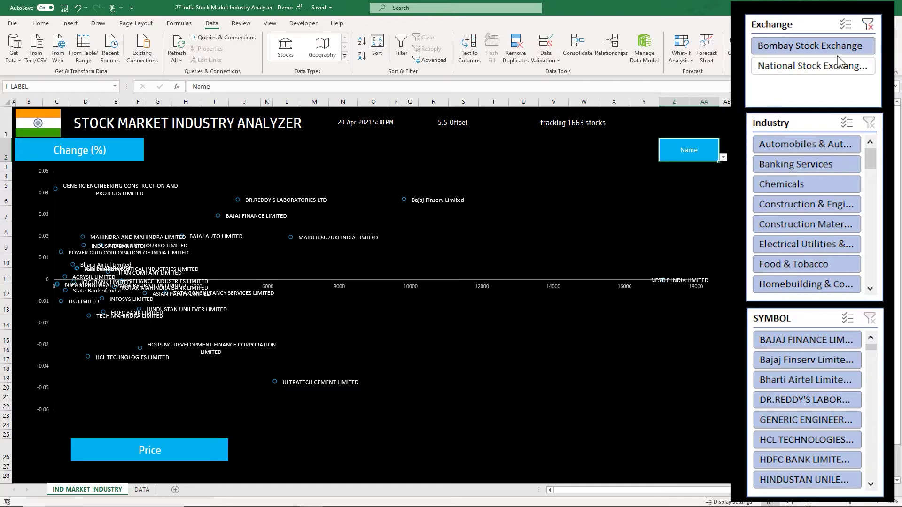
{"action": "left_click", "coordinate": [723, 158]}
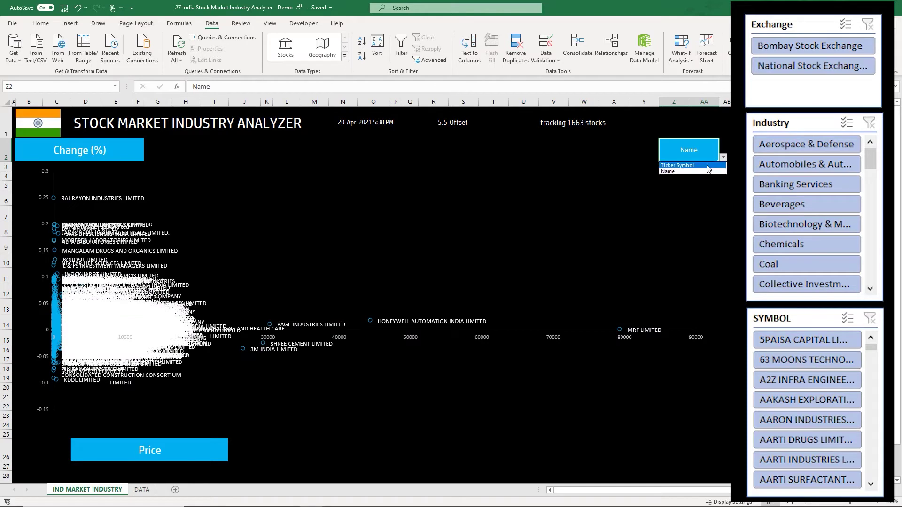
{"action": "left_click", "coordinate": [690, 165]}
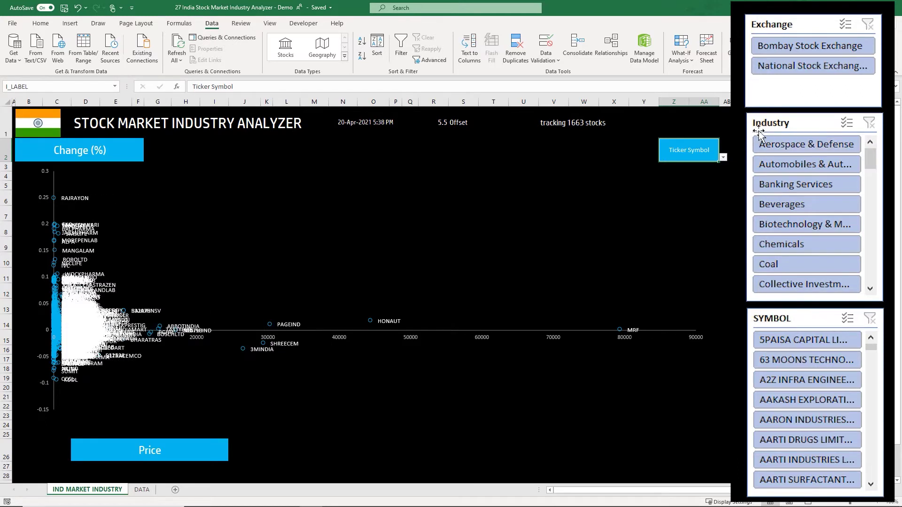
- Filter by Automobiles, Banking Services, then Beverages, labelling points by company Name
{"action": "left_click", "coordinate": [759, 133]}
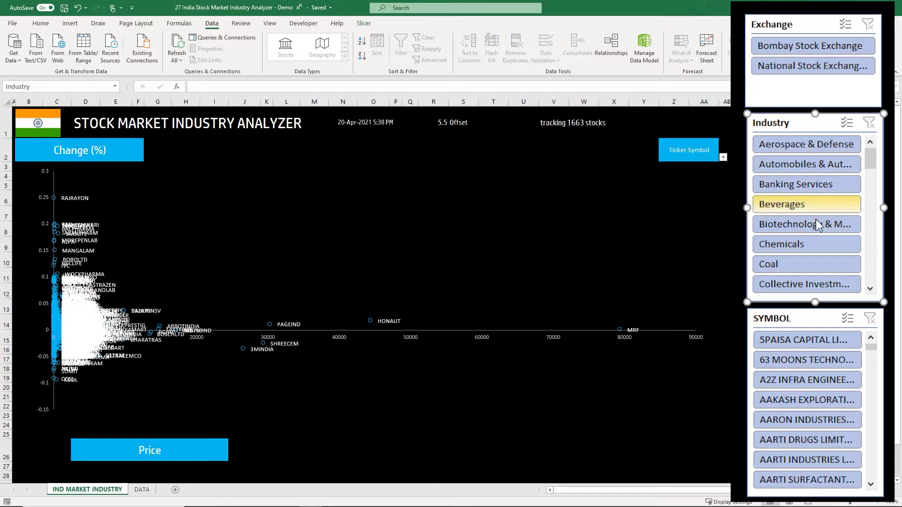
{"action": "left_click", "coordinate": [814, 168]}
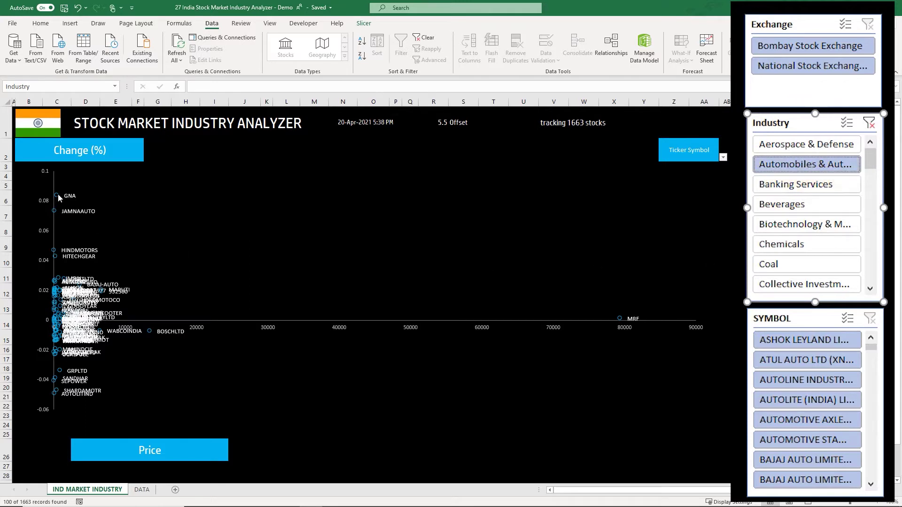
{"action": "mouse_move", "coordinate": [59, 197]}
{"action": "left_click", "coordinate": [723, 157]}
{"action": "left_click", "coordinate": [691, 176]}
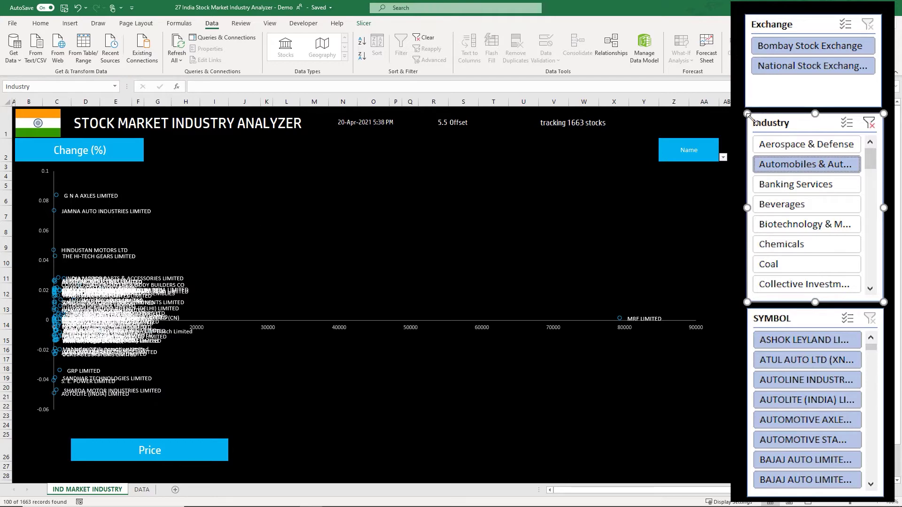
{"action": "left_click", "coordinate": [811, 188]}
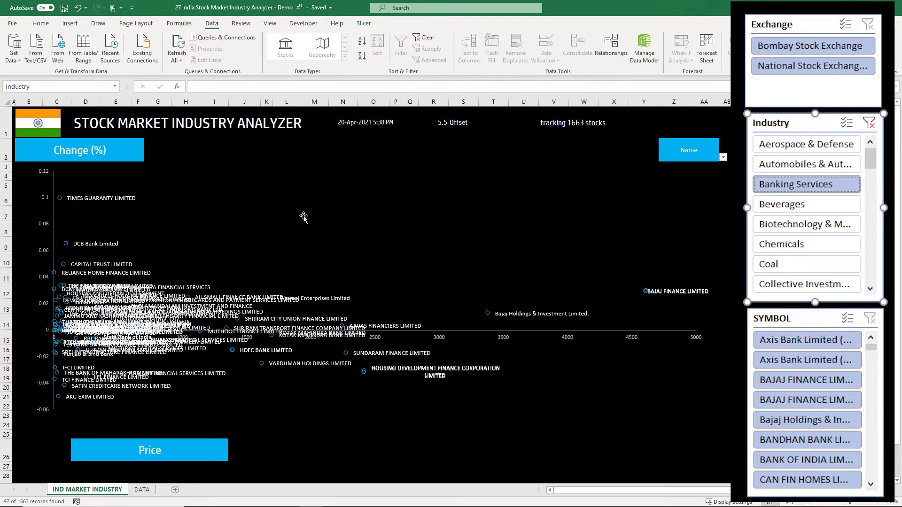
{"action": "left_click", "coordinate": [781, 205]}
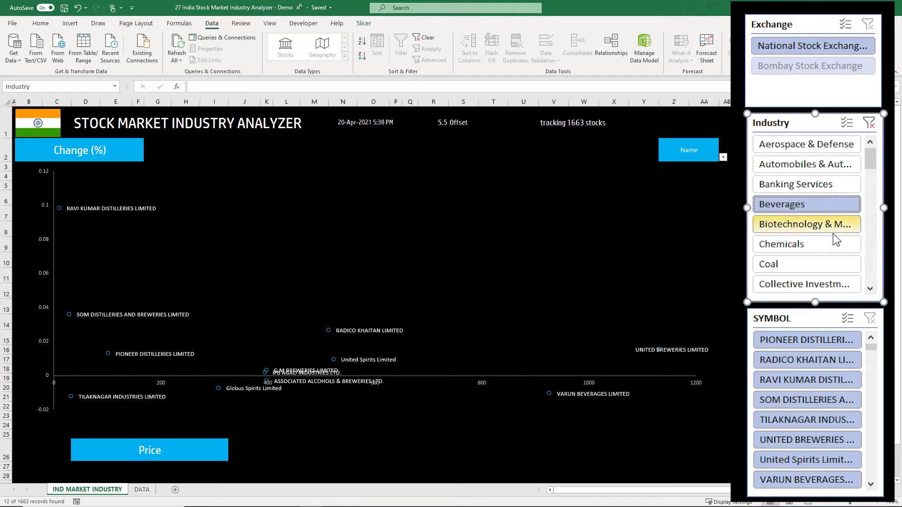
- Step the Industry slicer through Communications, Computers & Phones, Consumer Goods, Diversified Retail, Electronic Equipment, and the Food industries
{"action": "left_click_drag", "start_coordinate": [870, 156], "coordinate": [872, 167]}
{"action": "left_click", "coordinate": [833, 249]}
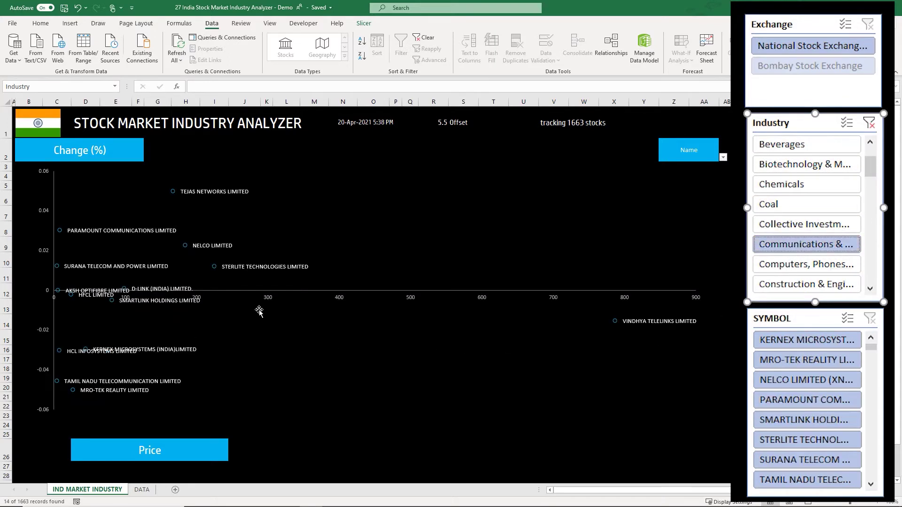
{"action": "left_click", "coordinate": [850, 267]}
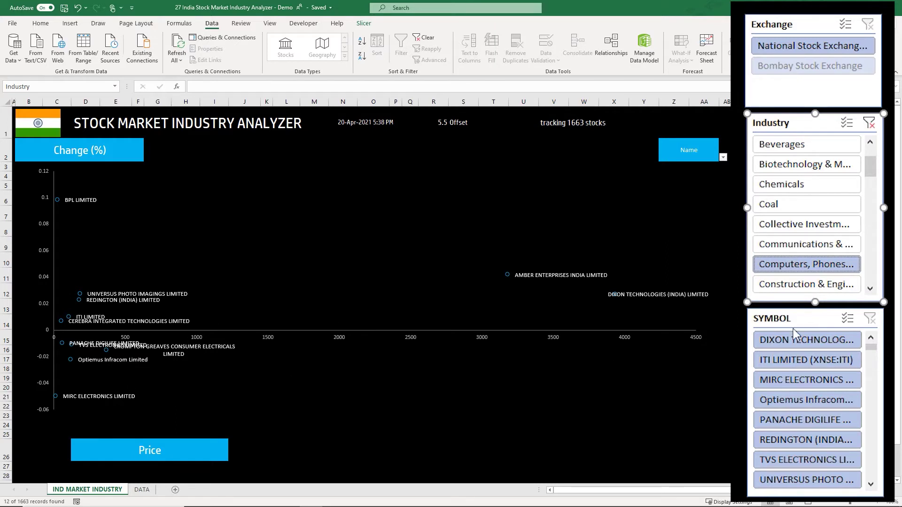
{"action": "scroll", "coordinate": [870, 288], "scroll_direction": "down", "scroll_amount": 4}
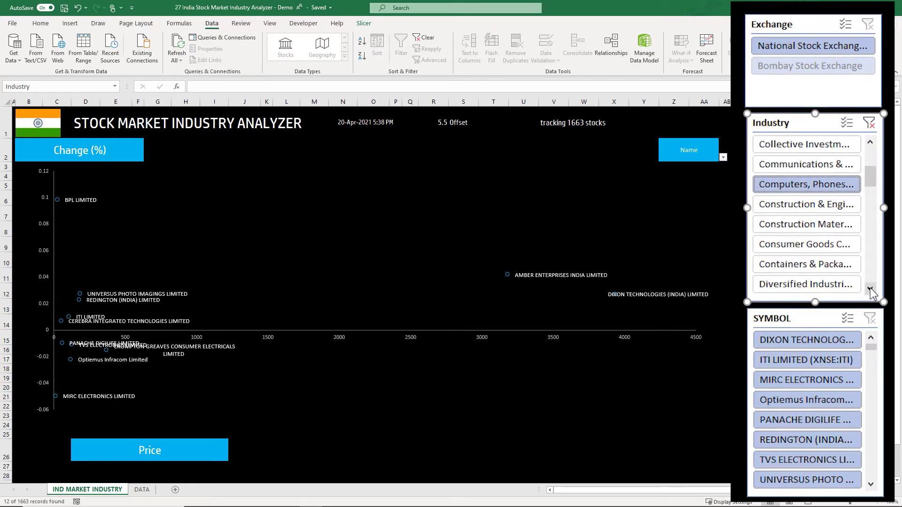
{"action": "left_click", "coordinate": [829, 249]}
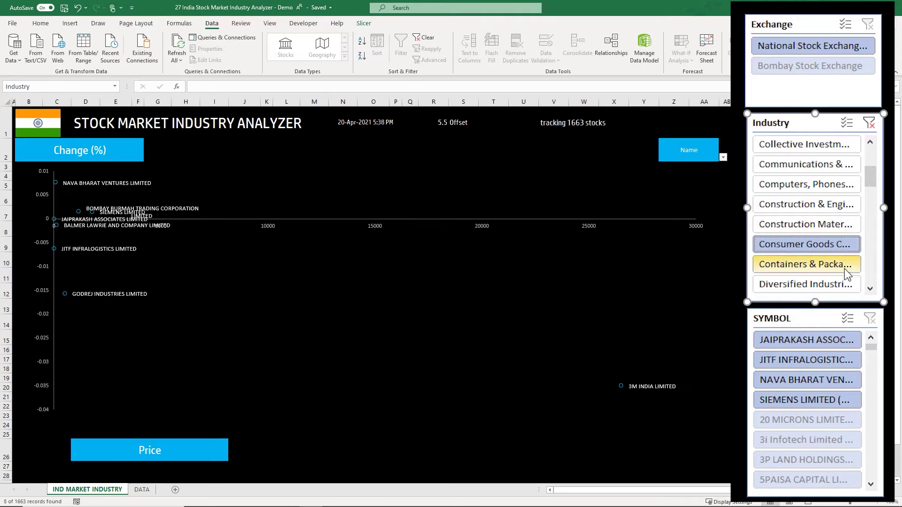
{"action": "scroll", "coordinate": [870, 290], "scroll_direction": "down", "scroll_amount": 5}
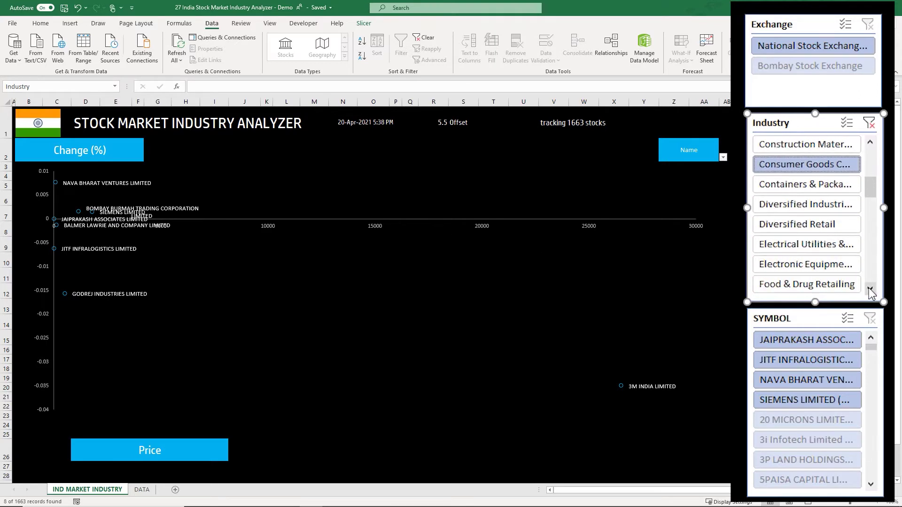
{"action": "left_click", "coordinate": [792, 210]}
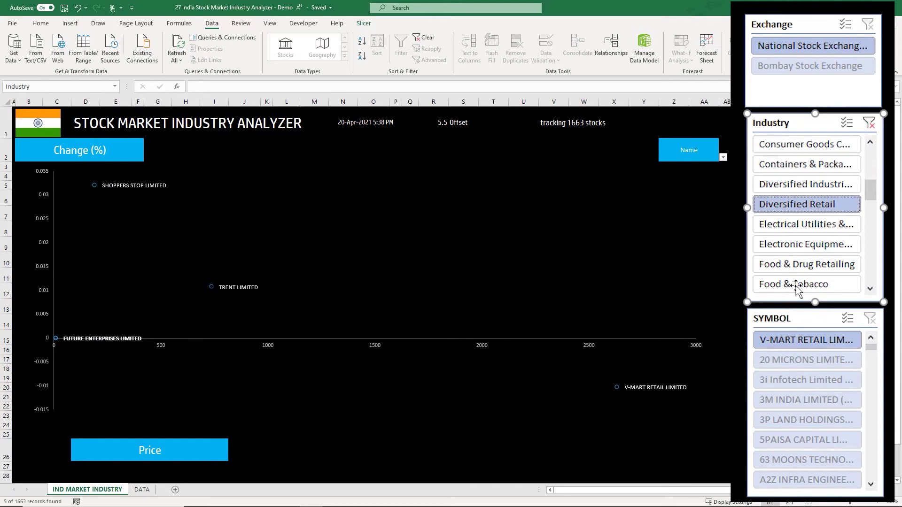
{"action": "left_click", "coordinate": [848, 248]}
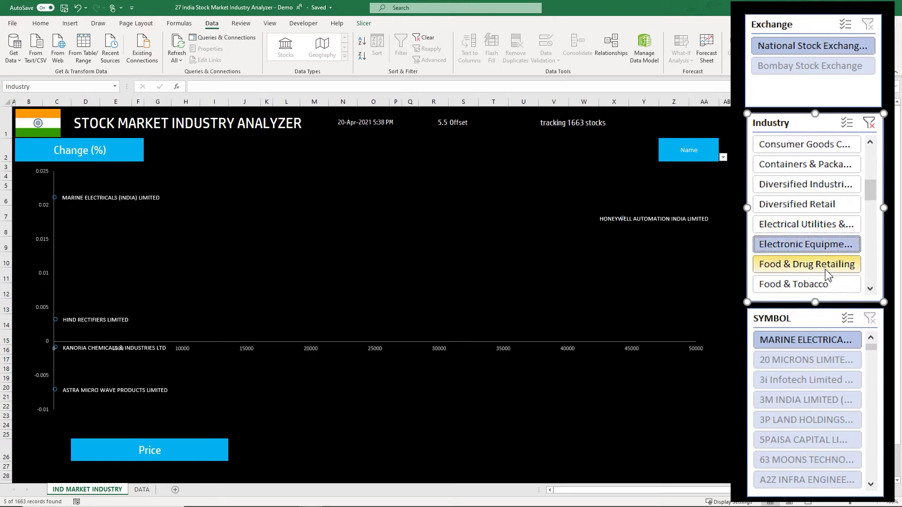
{"action": "left_click", "coordinate": [823, 288]}
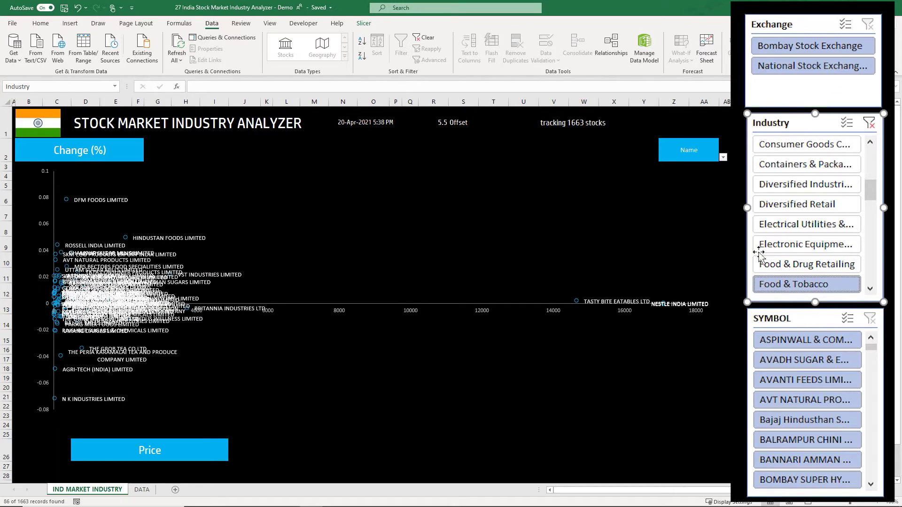
{"action": "left_click", "coordinate": [768, 263]}
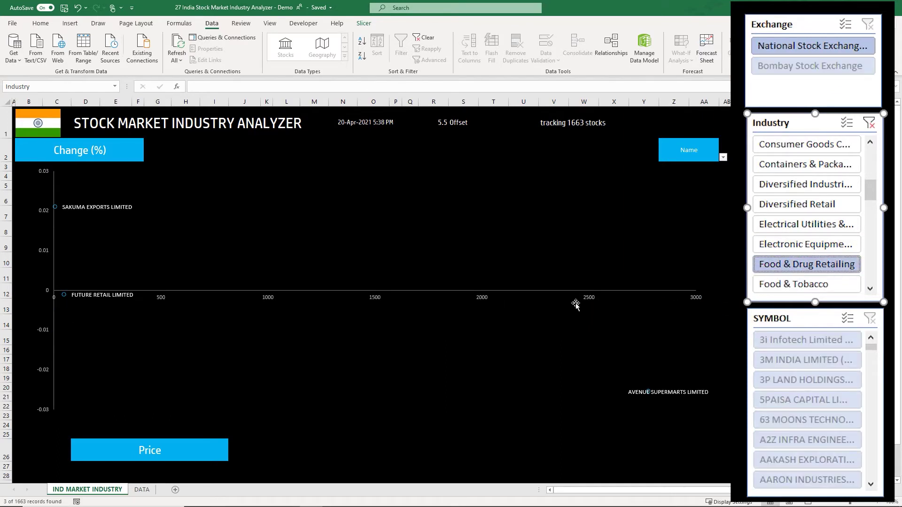
{"action": "scroll", "coordinate": [872, 195], "scroll_direction": "down", "scroll_amount": 4}
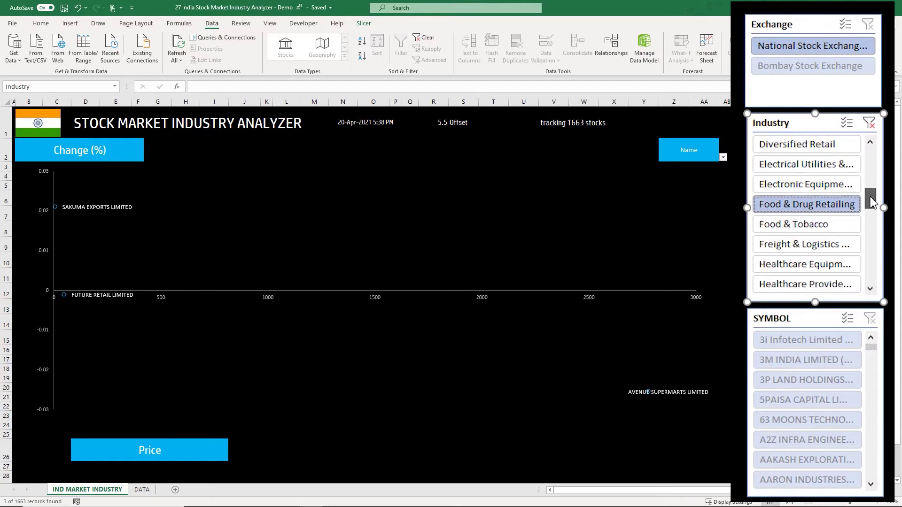
- Filter through Healthcare Equipment, Hotels, Insurance, Media & Publishing, Pharmaceuticals, ending on Software & IT Services
{"action": "left_click", "coordinate": [826, 239]}
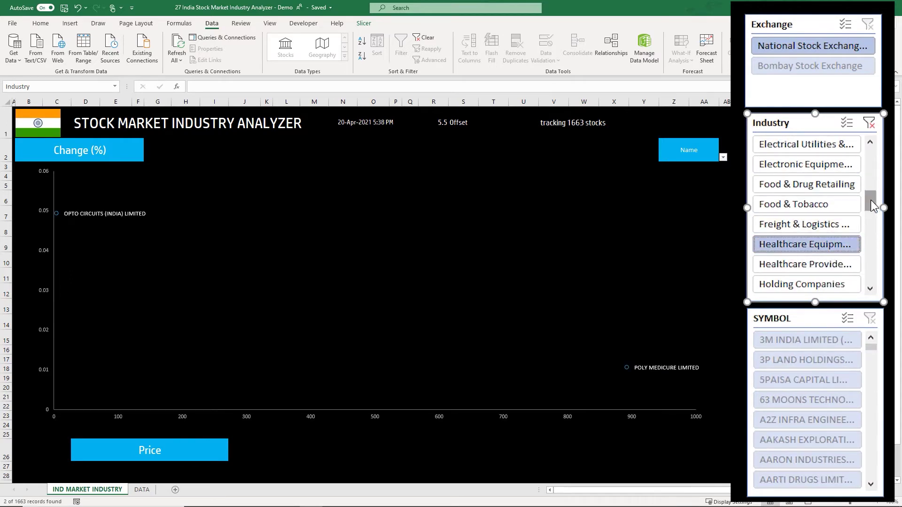
{"action": "left_click_drag", "start_coordinate": [870, 199], "coordinate": [873, 225]}
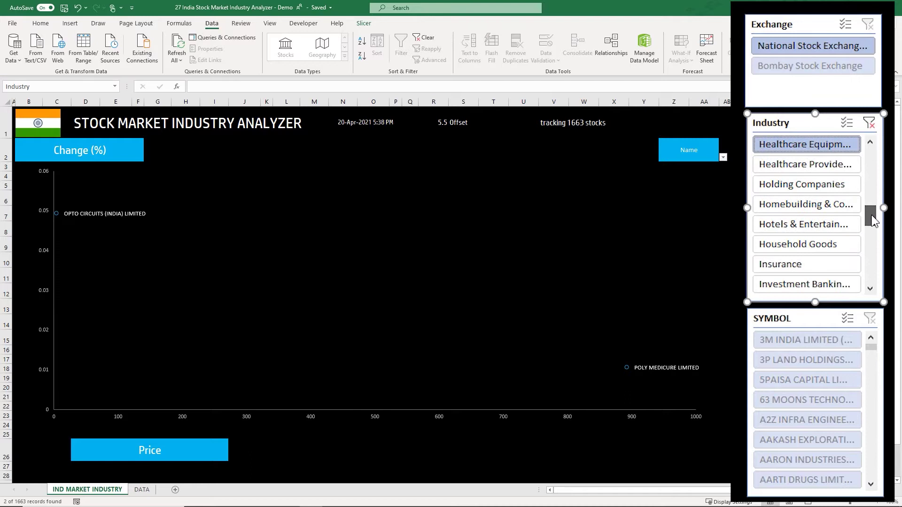
{"action": "left_click", "coordinate": [809, 224]}
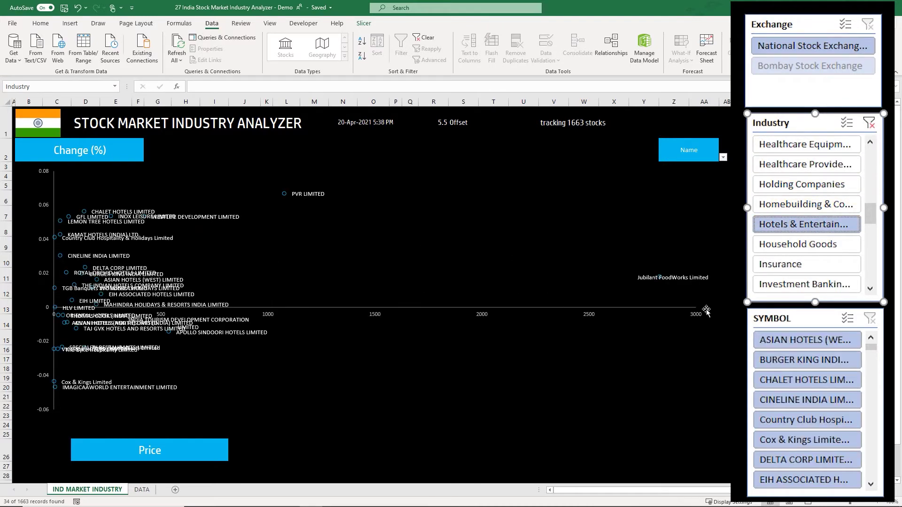
{"action": "left_click", "coordinate": [853, 262]}
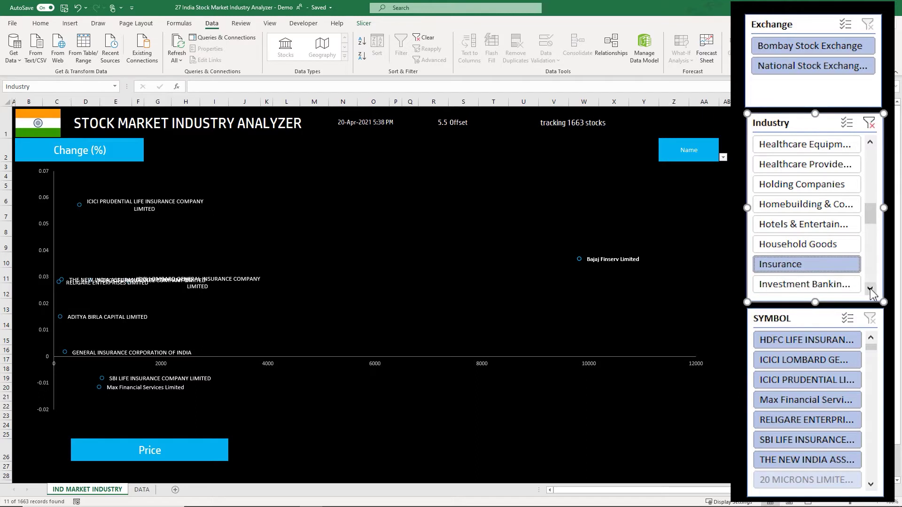
{"action": "scroll", "coordinate": [870, 288], "scroll_direction": "down", "scroll_amount": 5}
{"action": "left_click", "coordinate": [808, 229]}
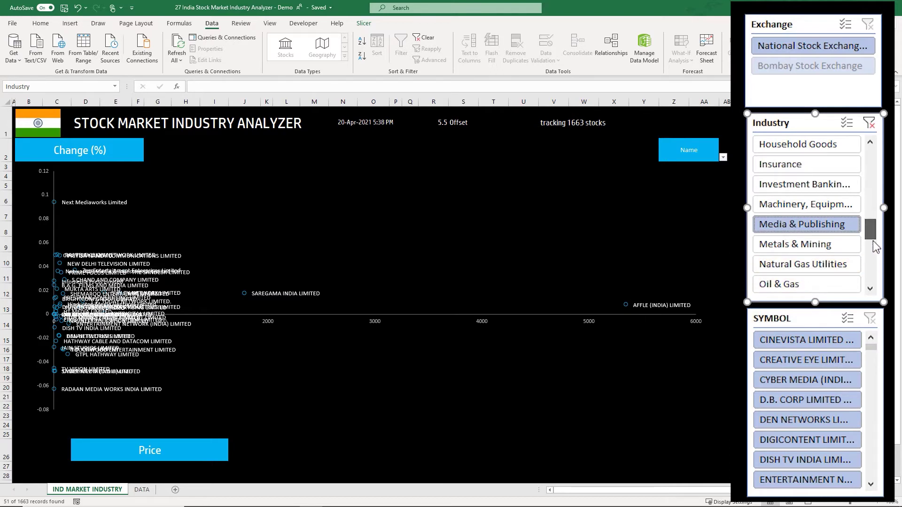
{"action": "left_click_drag", "start_coordinate": [875, 236], "coordinate": [875, 262]}
{"action": "left_click", "coordinate": [799, 224]}
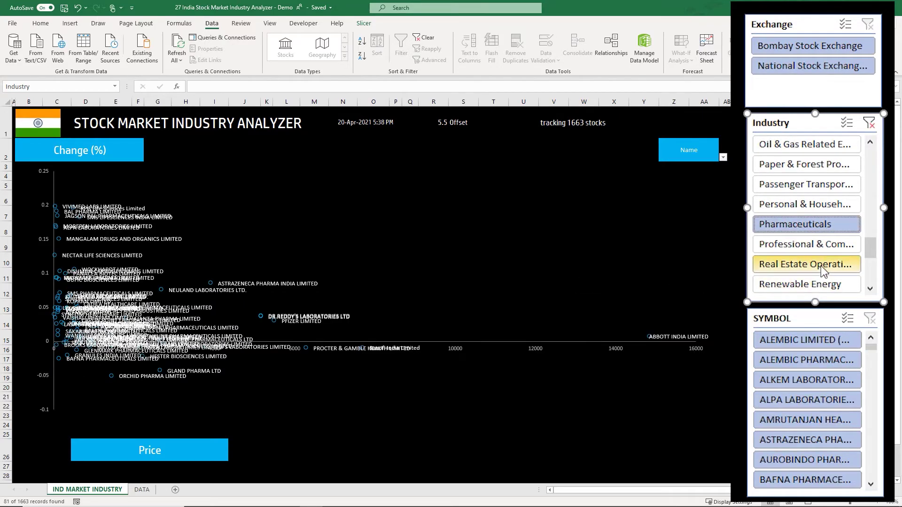
{"action": "left_click_drag", "start_coordinate": [872, 252], "coordinate": [873, 272]}
{"action": "left_click", "coordinate": [806, 244]}
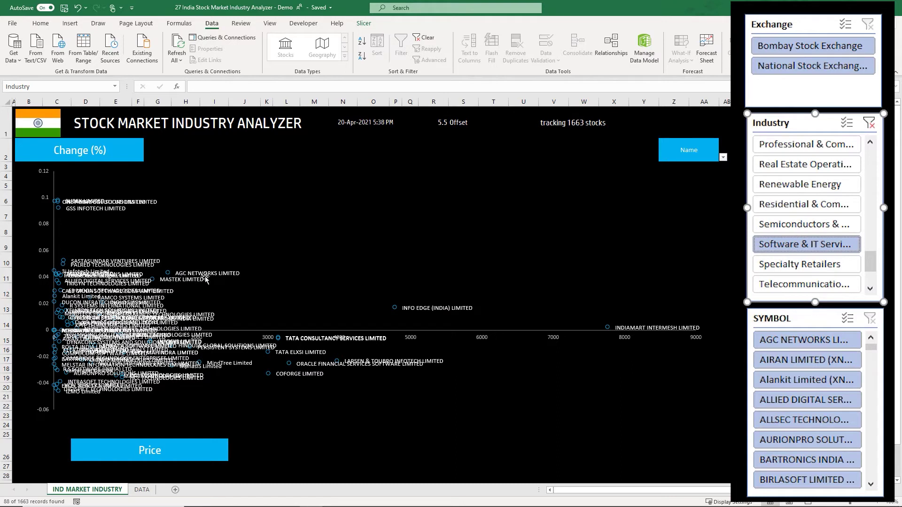
{"action": "left_click", "coordinate": [789, 67]}
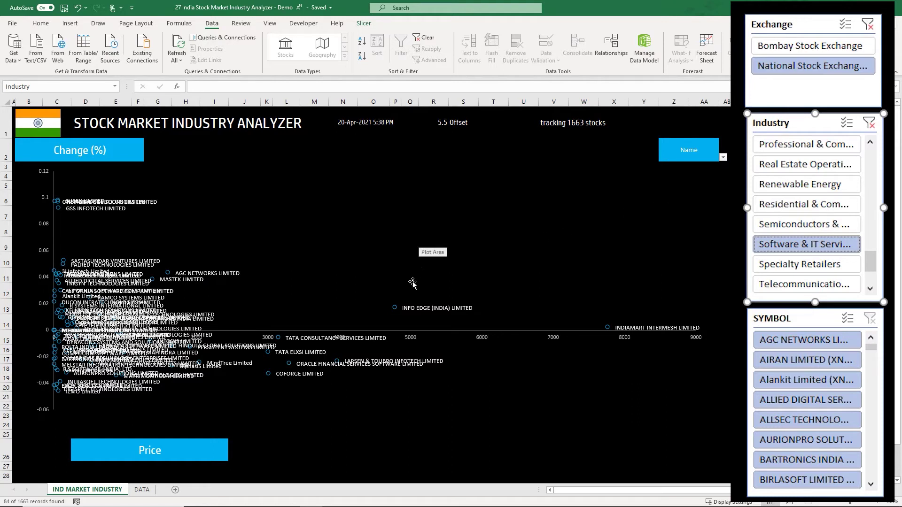
{"action": "left_click", "coordinate": [762, 45]}
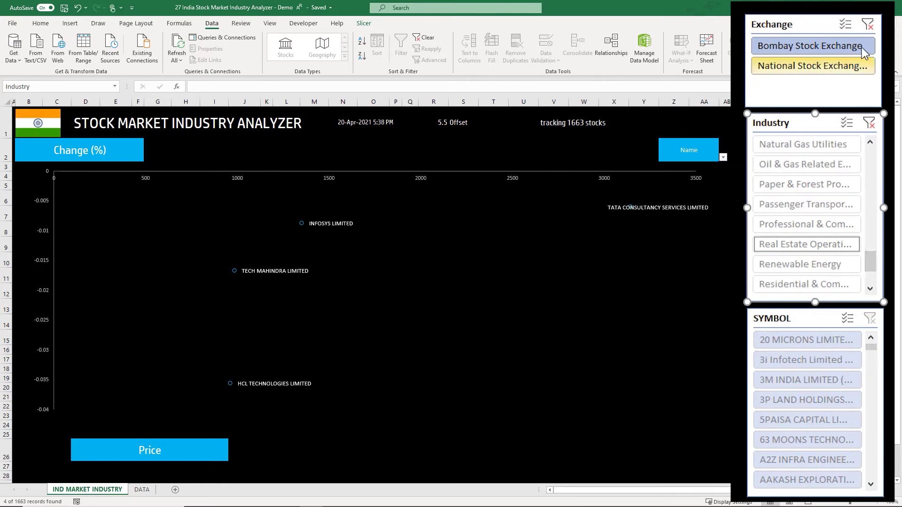
{"action": "left_click", "coordinate": [866, 26]}
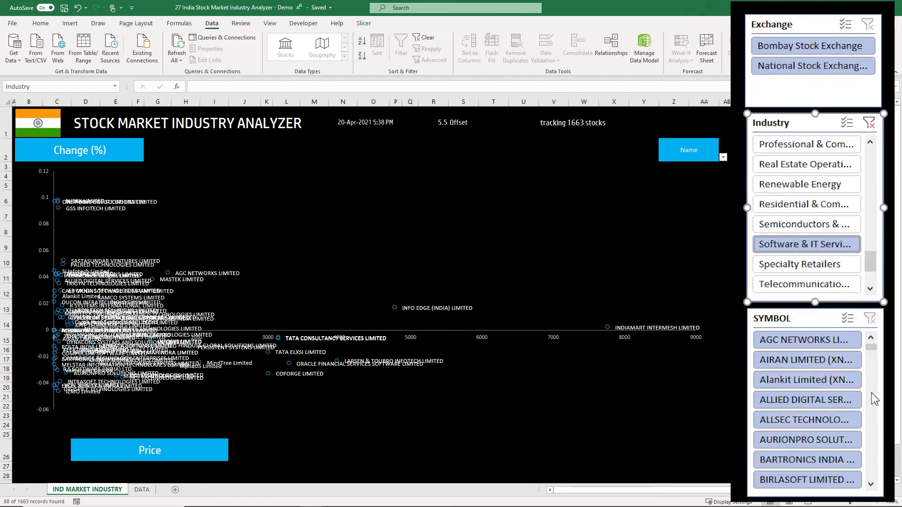
{"action": "scroll", "coordinate": [872, 393], "scroll_direction": "down", "scroll_amount": 3}
- Filter to Telecommunications, then select Reliance Communications, Tata Communications and Vodafone Idea in the SYMBOL slicer
{"action": "left_click", "coordinate": [825, 284]}
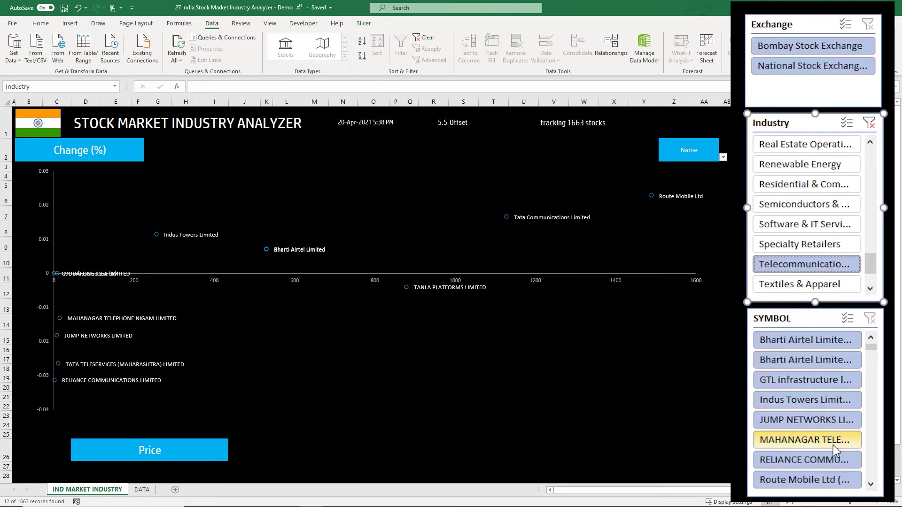
{"action": "left_click", "coordinate": [826, 456]}
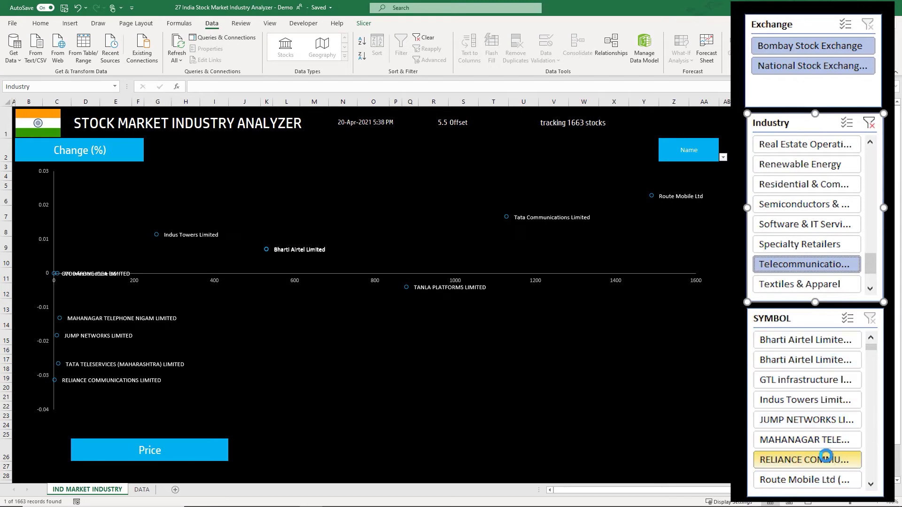
{"action": "left_click", "coordinate": [870, 484]}
{"action": "left_click", "coordinate": [871, 484]}
{"action": "left_click", "coordinate": [870, 484]}
{"action": "left_click", "coordinate": [870, 484]}
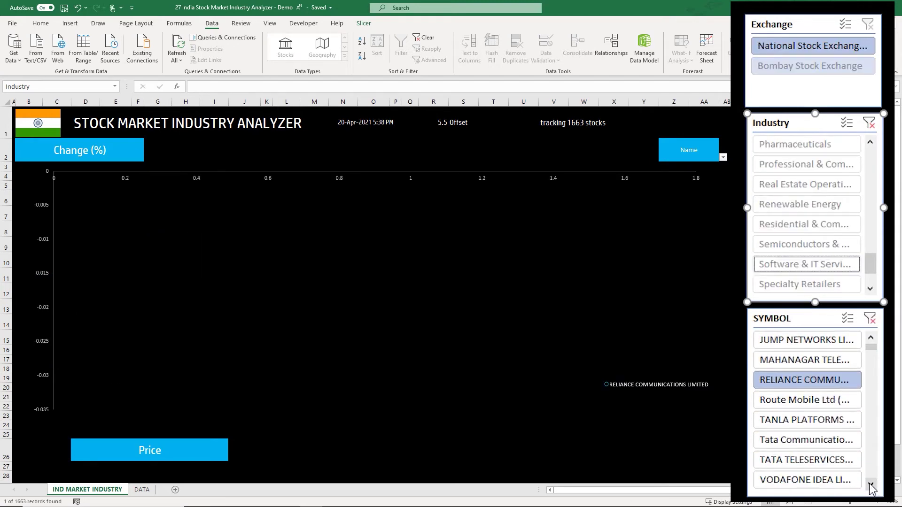
{"action": "left_click", "coordinate": [870, 484]}
{"action": "left_click", "coordinate": [785, 420], "text": "ctrl"}
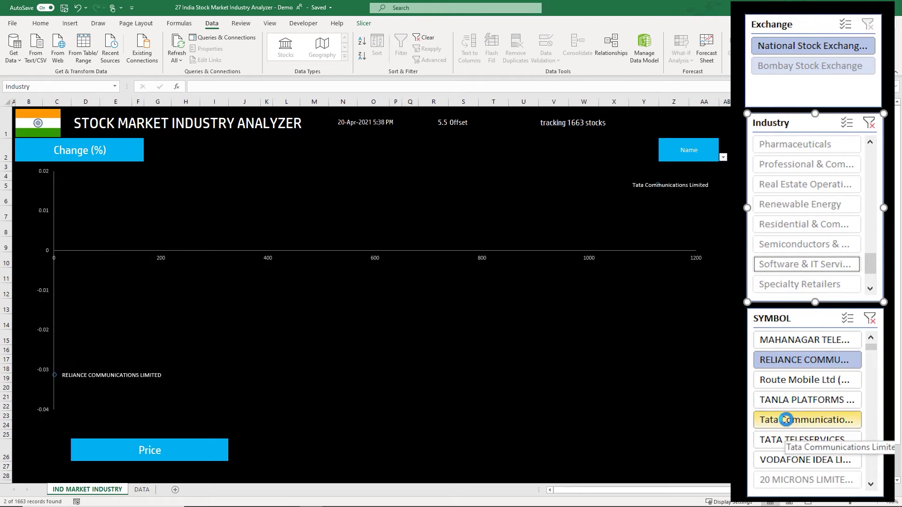
{"action": "left_click", "coordinate": [796, 461], "text": "ctrl"}
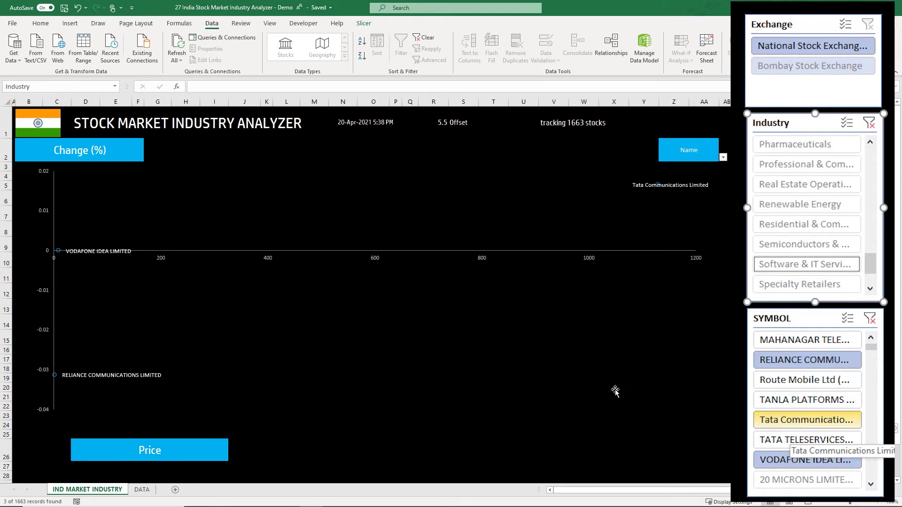
- Check the Change (%) and Price axis cells, then view the filtered DATA sheet
{"action": "left_click", "coordinate": [138, 156]}
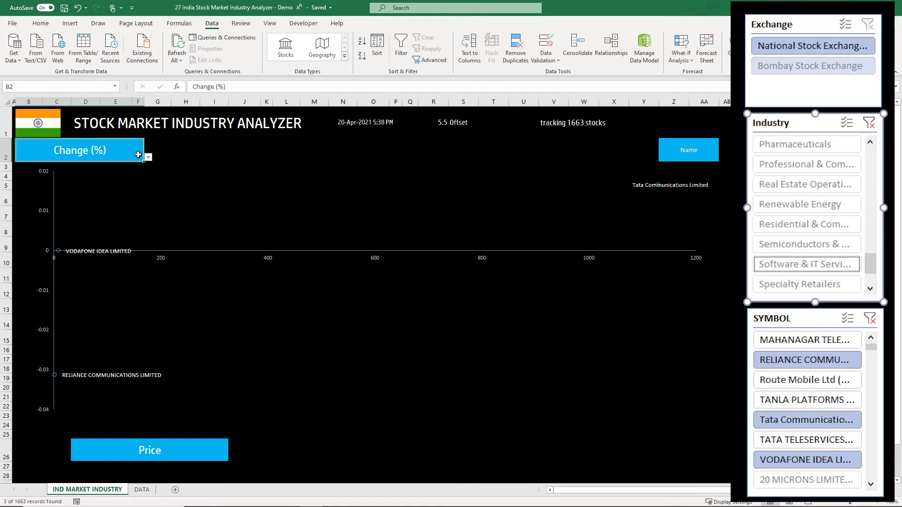
{"action": "left_click", "coordinate": [148, 158]}
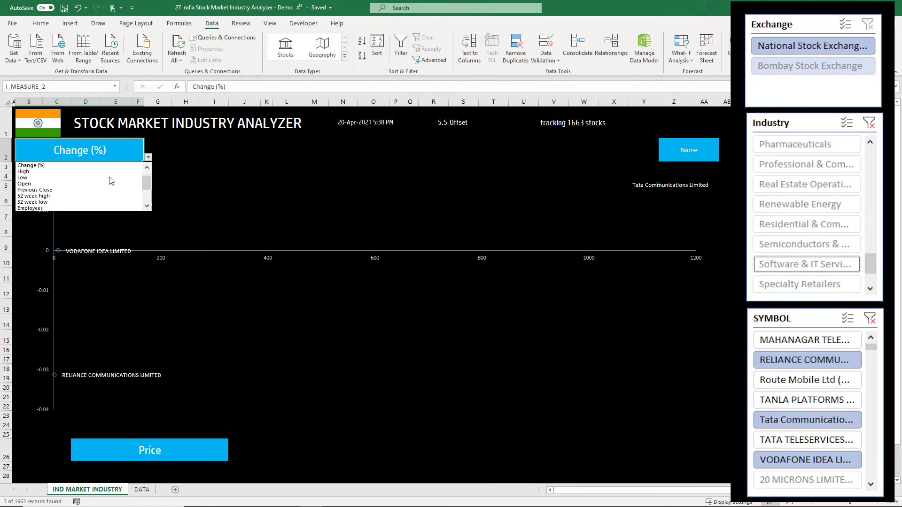
{"action": "key", "text": "Escape"}
{"action": "left_click", "coordinate": [190, 452]}
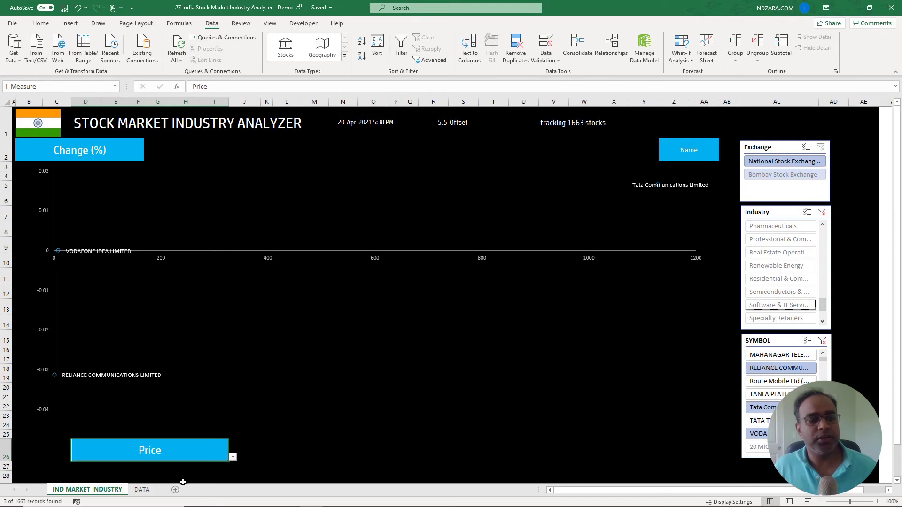
{"action": "left_click", "coordinate": [142, 490]}
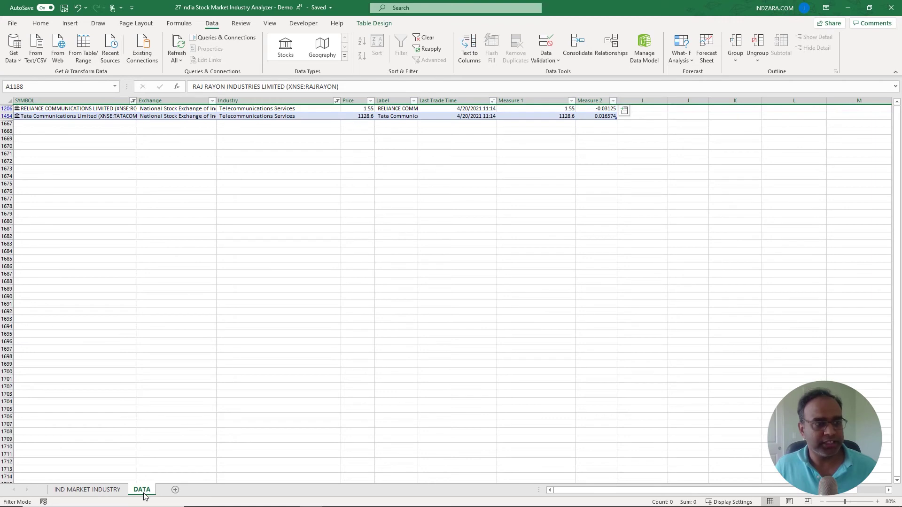
{"action": "scroll", "coordinate": [169, 346], "scroll_direction": "up", "scroll_amount": 2}
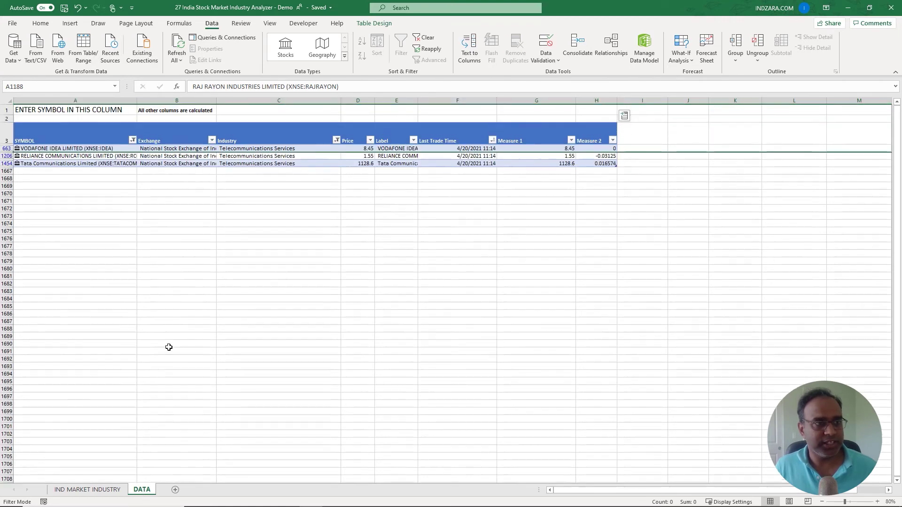
- Clear the dashboard's Industry slicer filter and view the full DATA table
{"action": "left_click", "coordinate": [110, 493]}
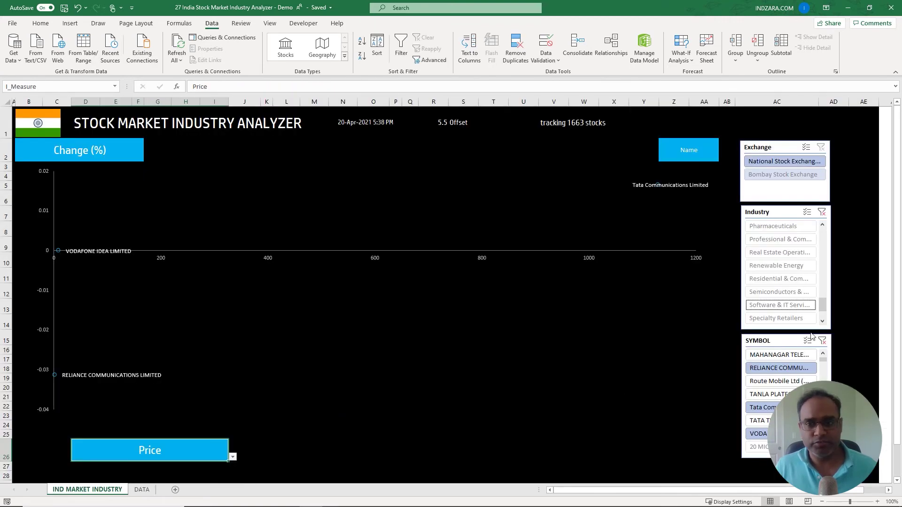
{"action": "left_click", "coordinate": [821, 212]}
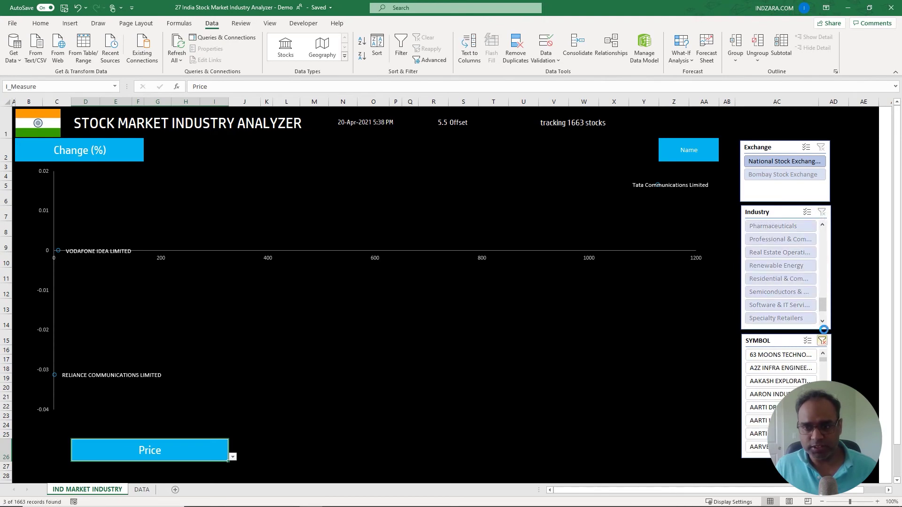
{"action": "left_click", "coordinate": [142, 489]}
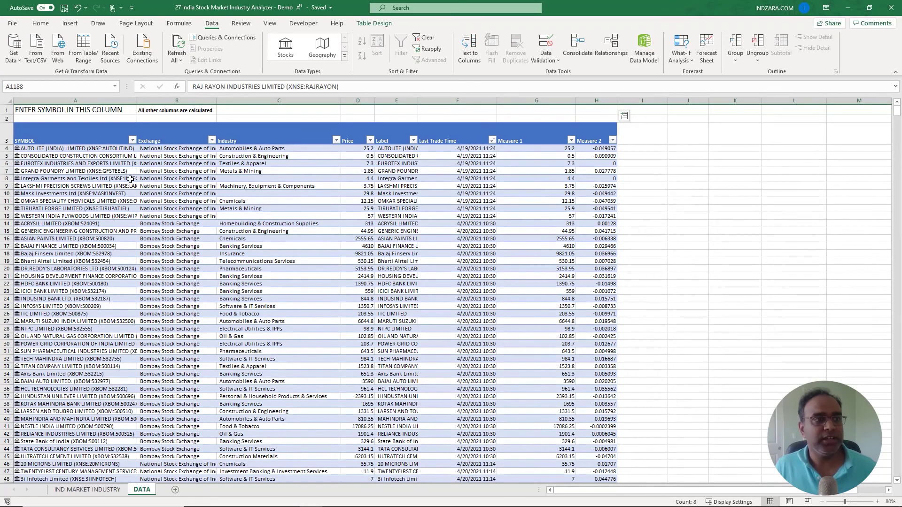
- Inspect the symbol entries in A8 and A17 and the Exchange and Industry formulas in row 16
{"action": "left_click", "coordinate": [130, 179]}
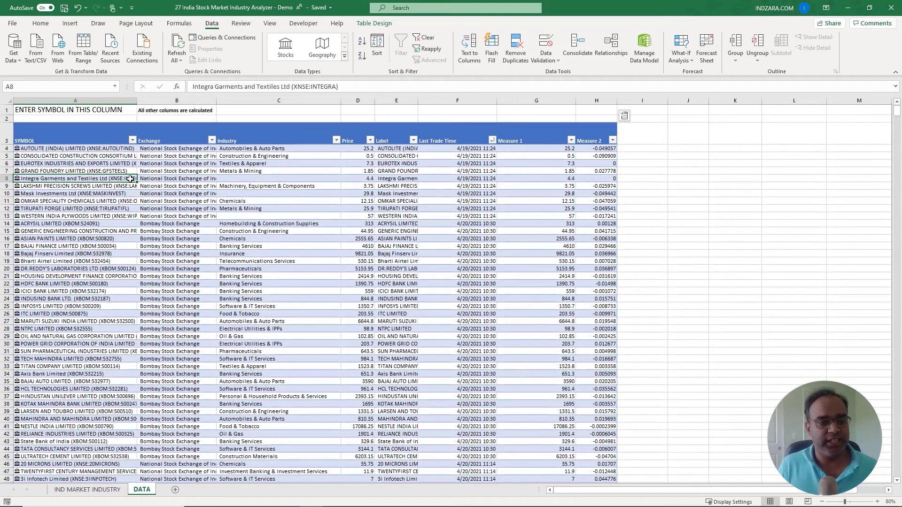
{"action": "left_click", "coordinate": [124, 248]}
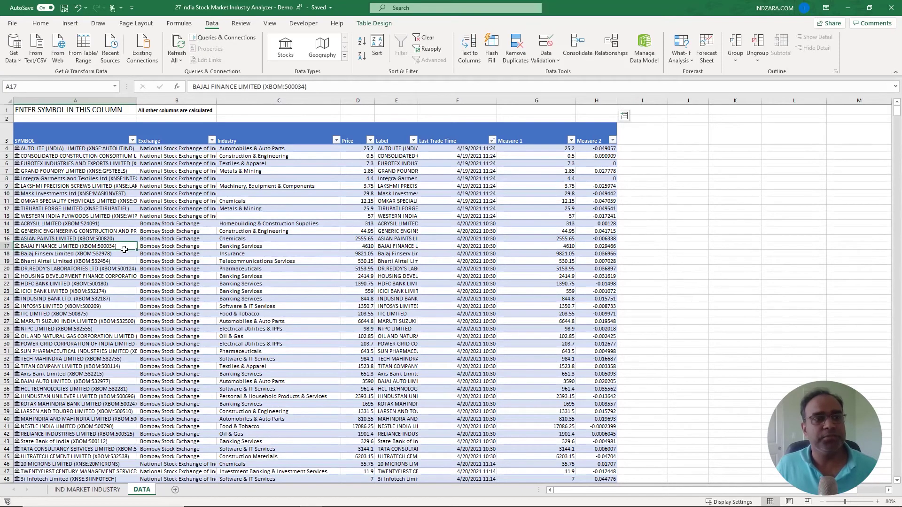
{"action": "left_click", "coordinate": [165, 238]}
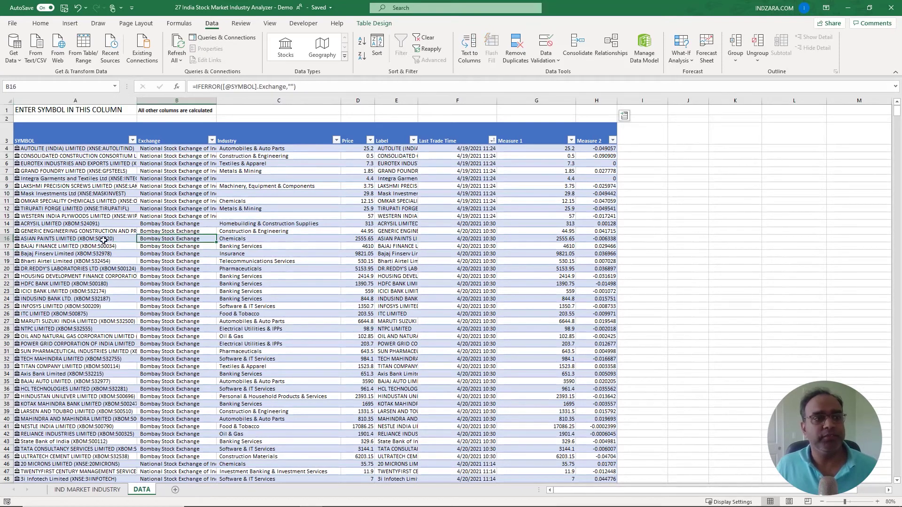
{"action": "left_click", "coordinate": [281, 241]}
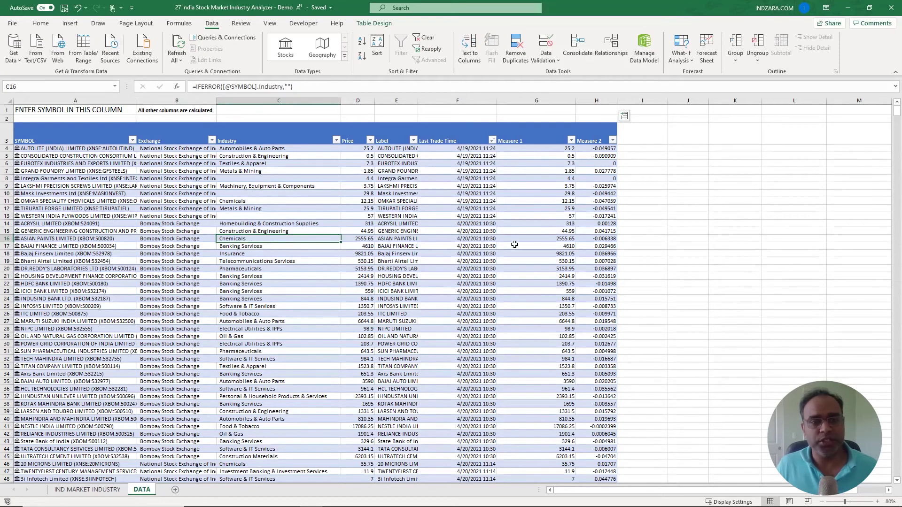
- Return to the DATA sheet from the dashboard, close the field list, and highlight the symbols in A6:A39
{"action": "left_click", "coordinate": [76, 493]}
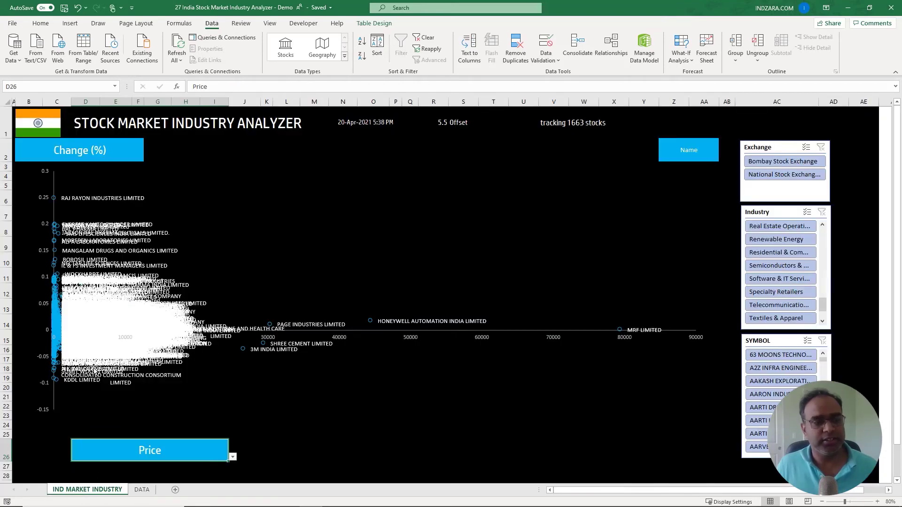
{"action": "left_click", "coordinate": [141, 490]}
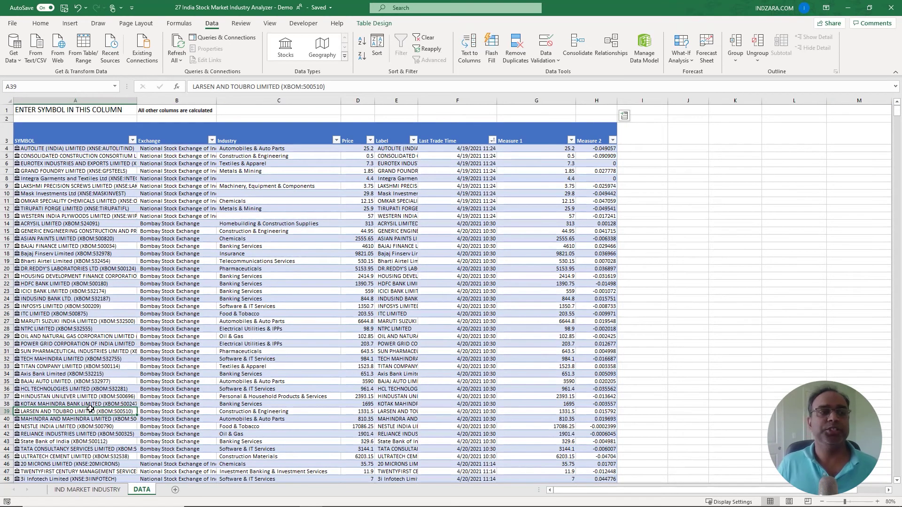
{"action": "key", "text": "ctrl+shift+F2"}
{"action": "left_click", "coordinate": [111, 212]}
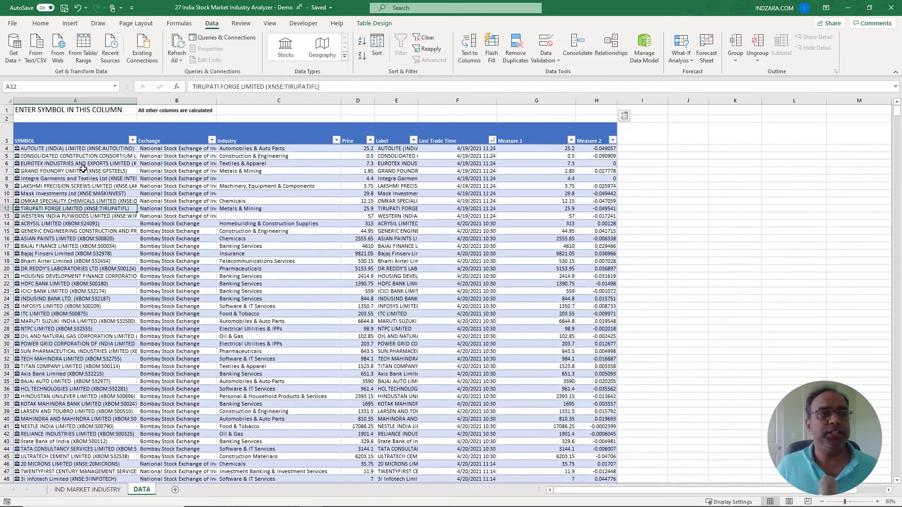
{"action": "left_click_drag", "start_coordinate": [85, 164], "coordinate": [87, 407]}
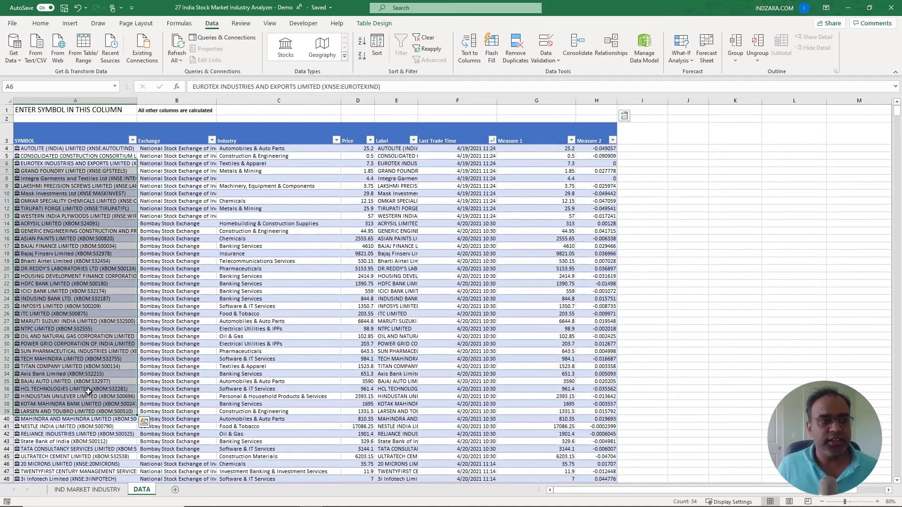
{"action": "left_click", "coordinate": [92, 353]}
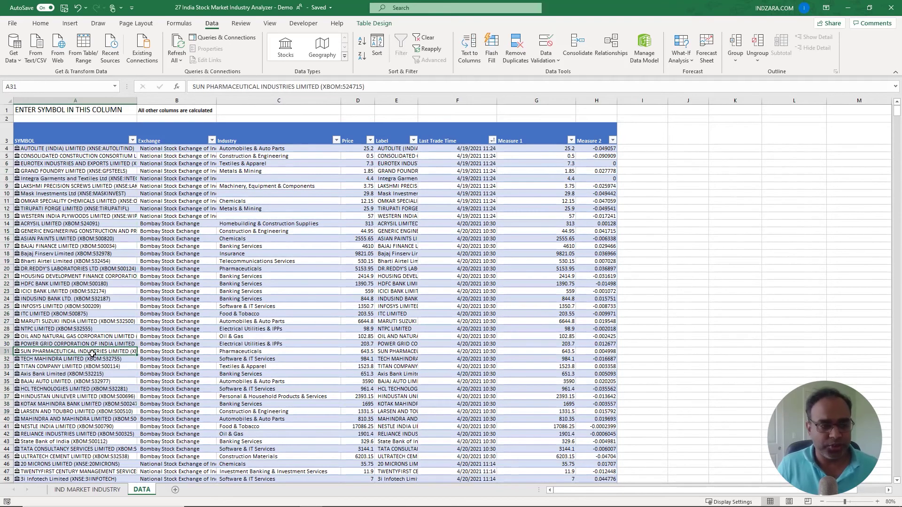
- Jump to the table's last rows and select symbols A1648:A1665, leaving all rows undeleted
{"action": "key", "text": "ctrl+Down"}
{"action": "key", "text": "ctrl+Up"}
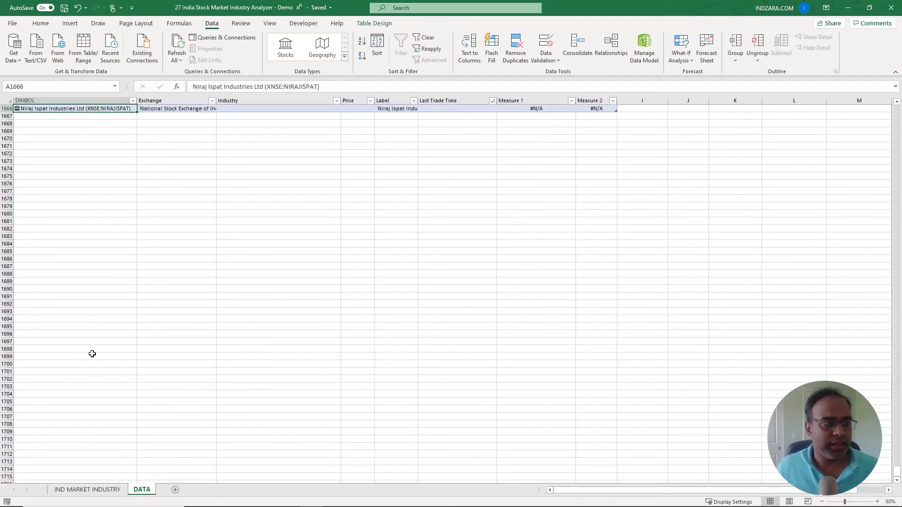
{"action": "scroll", "coordinate": [251, 279], "scroll_direction": "up", "scroll_amount": 3}
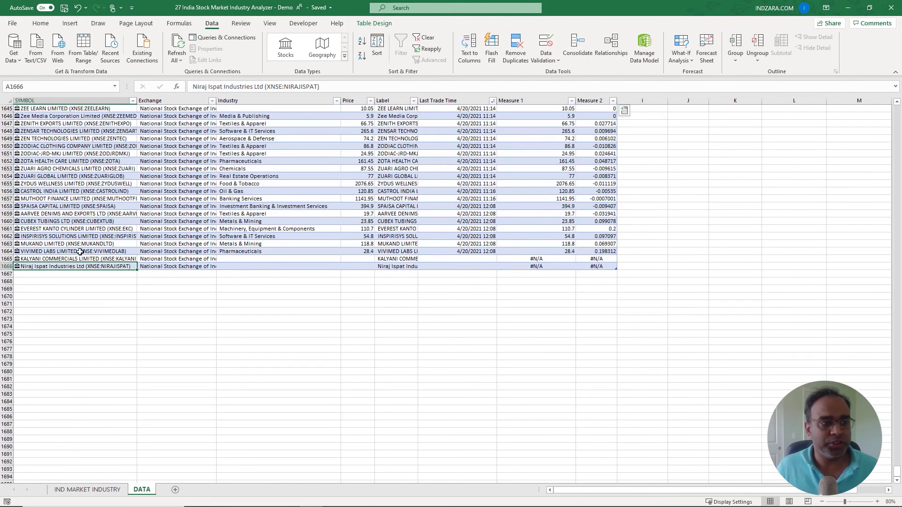
{"action": "left_click_drag", "start_coordinate": [78, 257], "coordinate": [82, 132]}
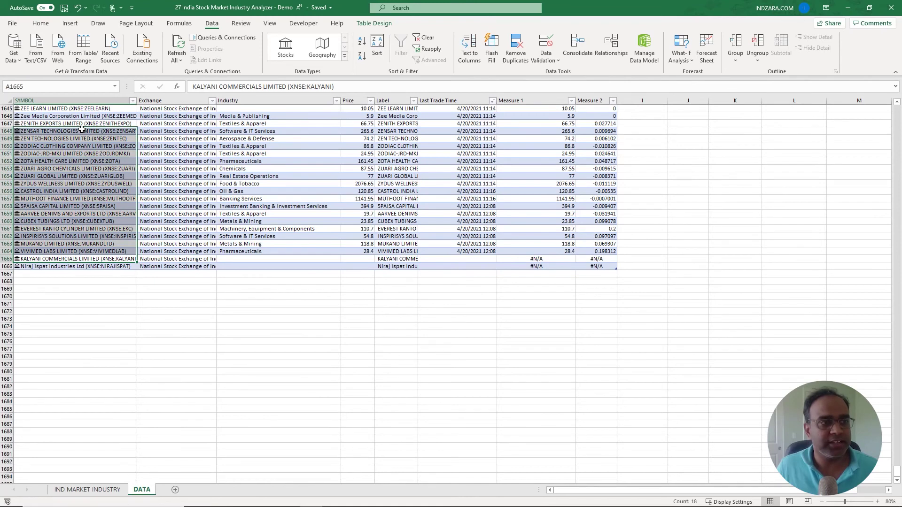
{"action": "right_click", "coordinate": [83, 132]}
{"action": "mouse_move", "coordinate": [124, 263]}
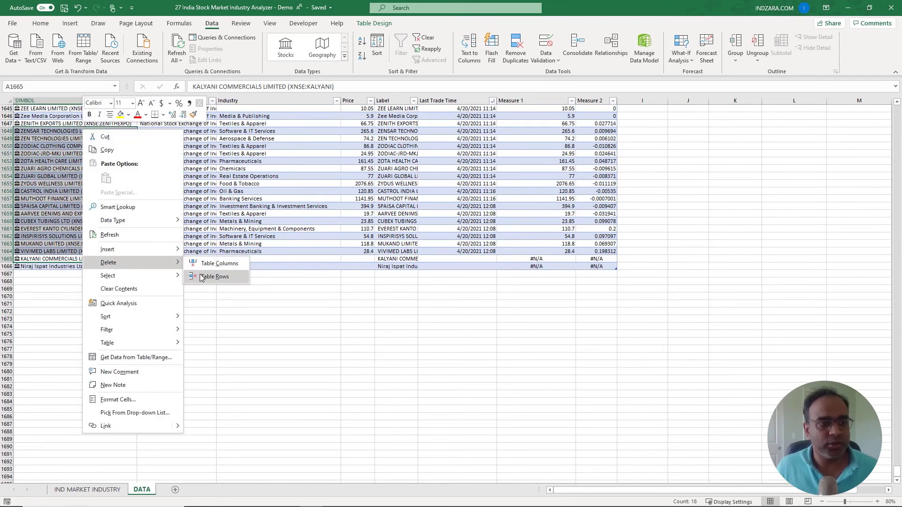
{"action": "key", "text": "Escape"}
{"action": "key", "text": "Escape"}
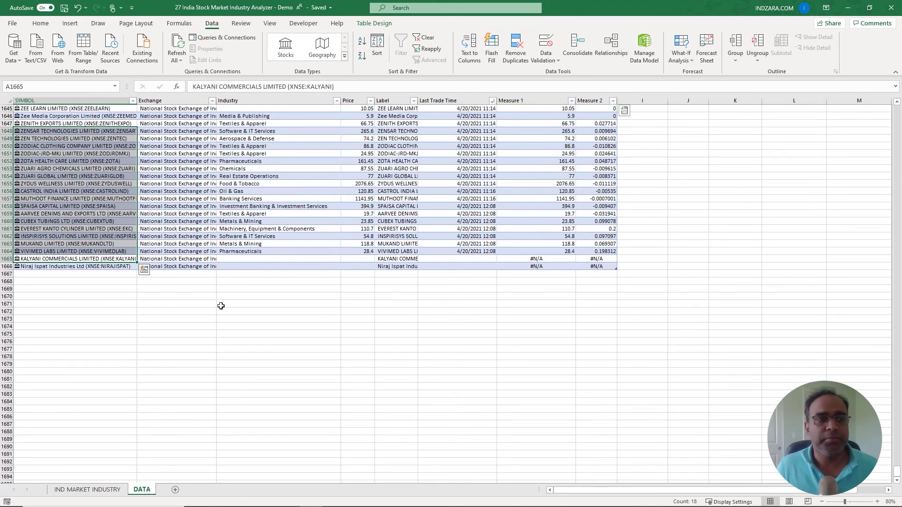
{"action": "left_click", "coordinate": [220, 306]}
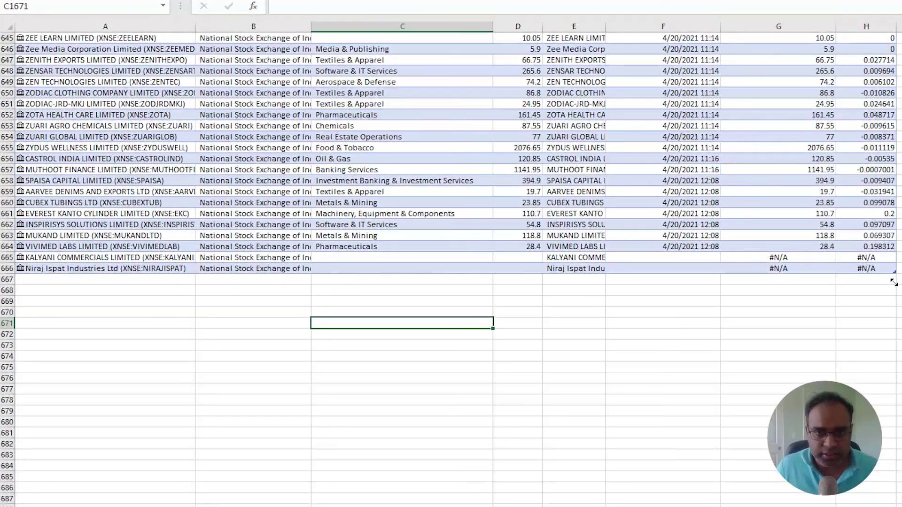
- Extend the table three rows and enter TATA in A1667, creating a Tata Communications record at 1130.5
{"action": "left_click_drag", "start_coordinate": [894, 282], "coordinate": [893, 307]}
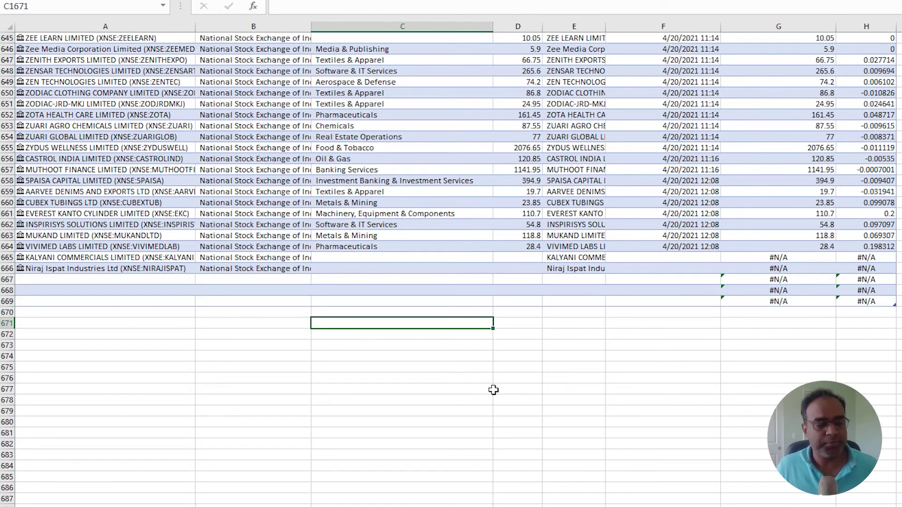
{"action": "left_click", "coordinate": [126, 284]}
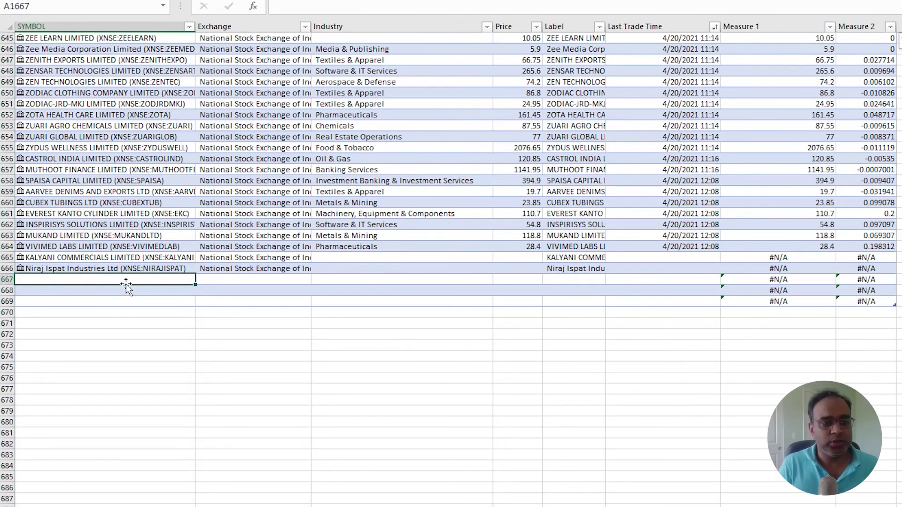
{"action": "type", "text": "TATA"}
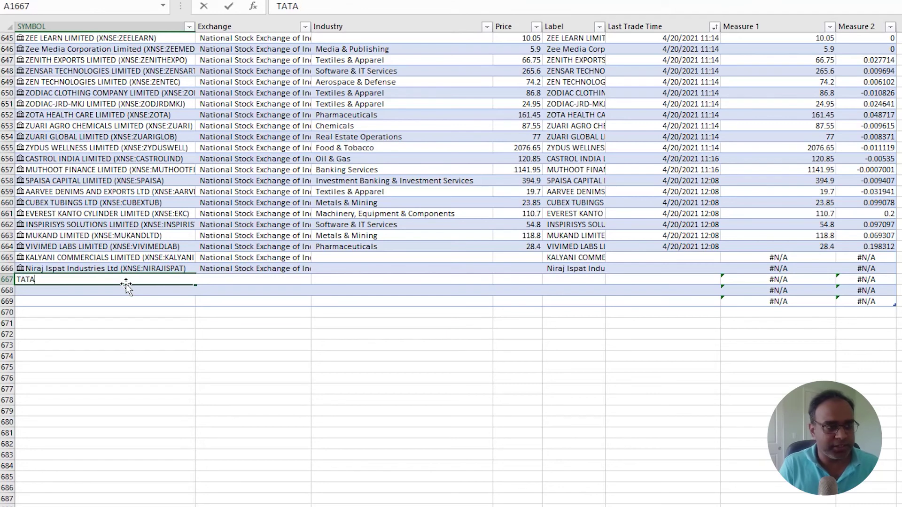
{"action": "key", "text": "Return"}
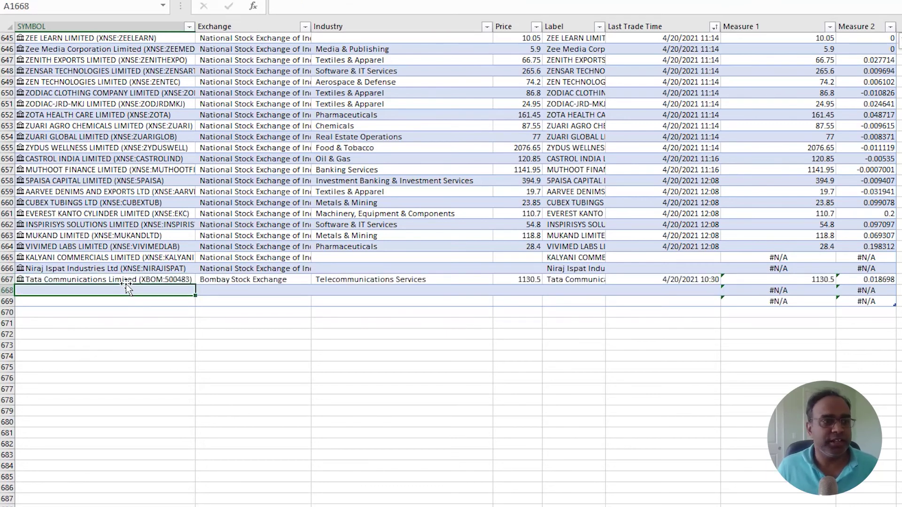
{"action": "left_click", "coordinate": [126, 280]}
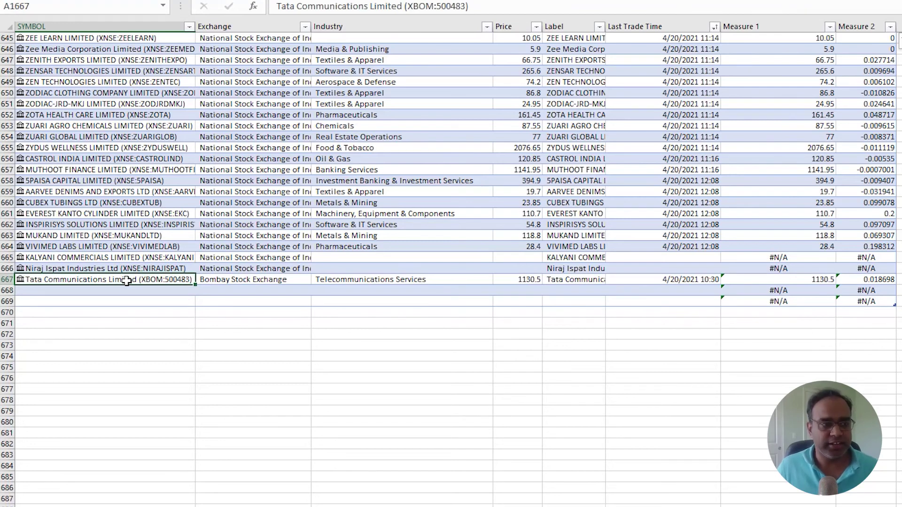
{"action": "right_click", "coordinate": [126, 281]}
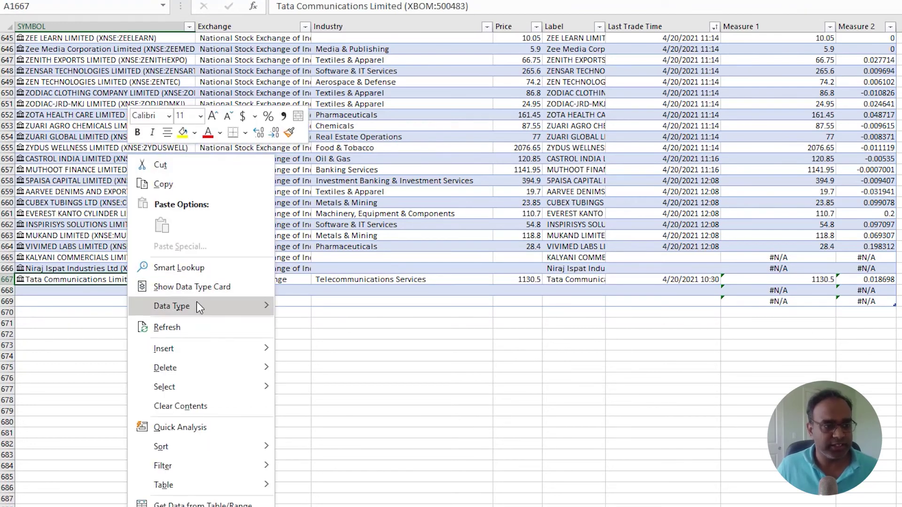
{"action": "mouse_move", "coordinate": [198, 305]}
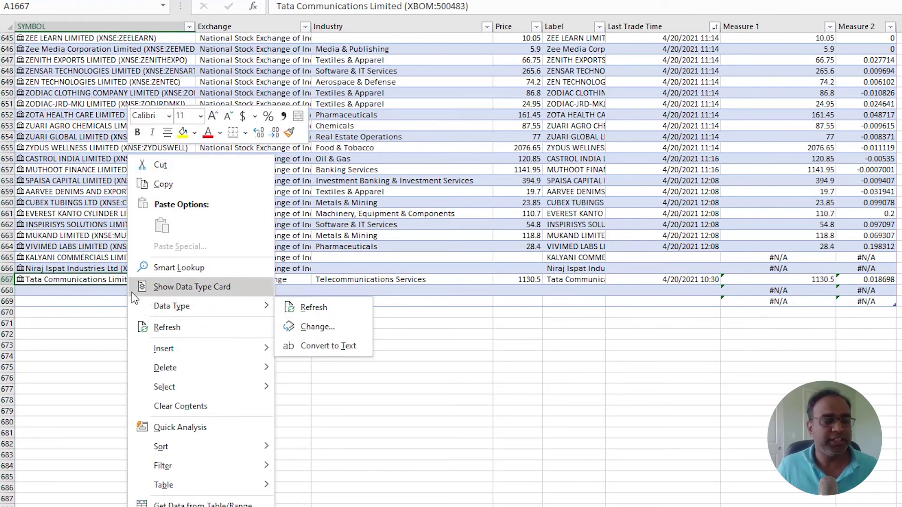
{"action": "mouse_move", "coordinate": [165, 303]}
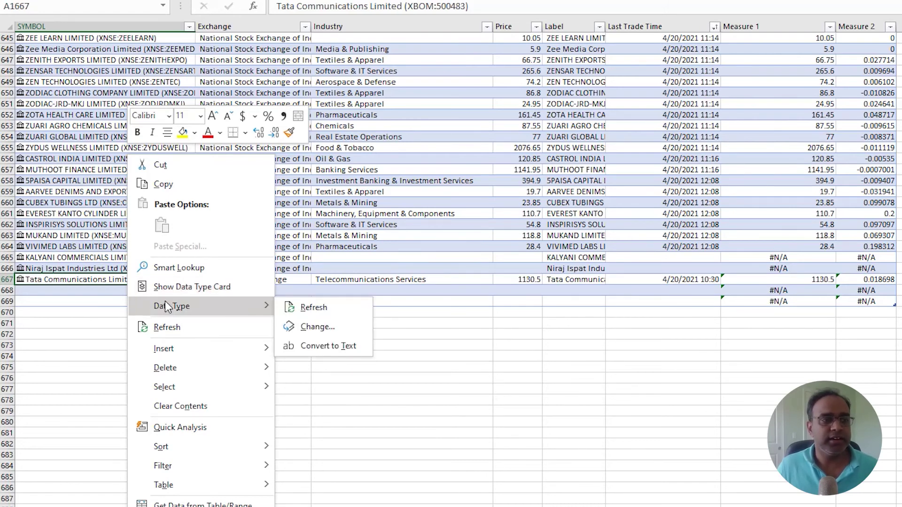
{"action": "left_click", "coordinate": [314, 327]}
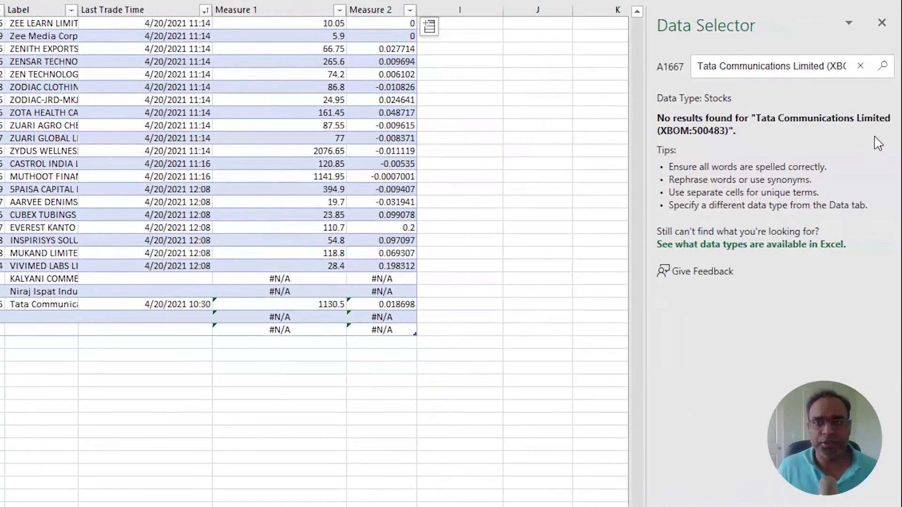
{"action": "left_click", "coordinate": [835, 68]}
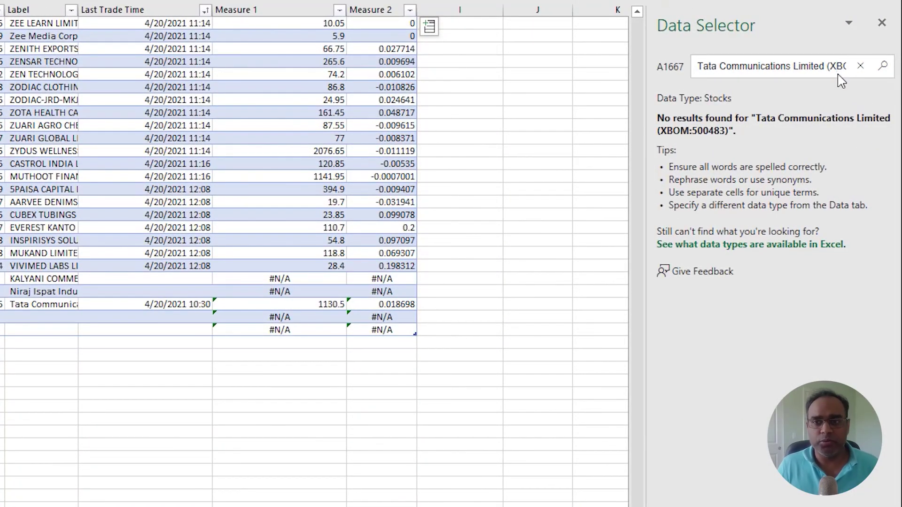
{"action": "key", "text": "ctrl+a"}
{"action": "type", "text": "TAT"}
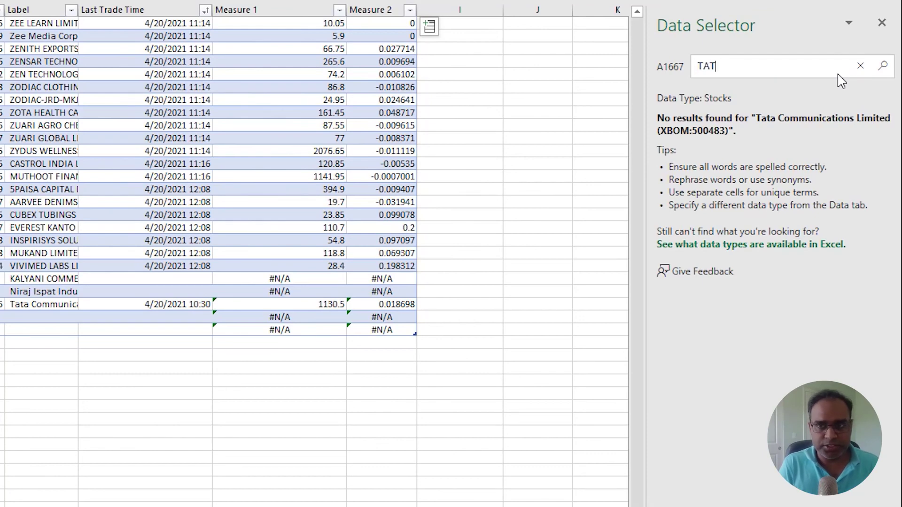
{"action": "type", "text": "A"}
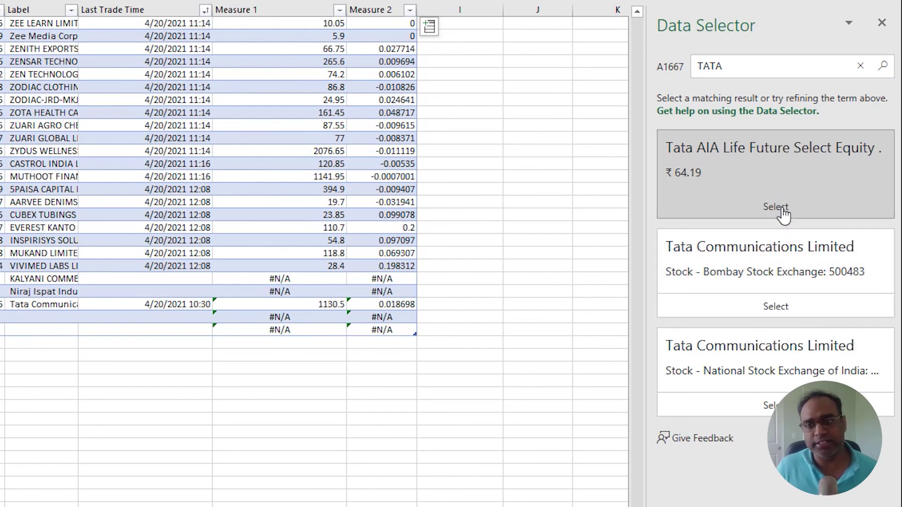
- Close the stock search pane, review the calculated cells in row 1667, and hide the DATA sheet
{"action": "left_click", "coordinate": [882, 23]}
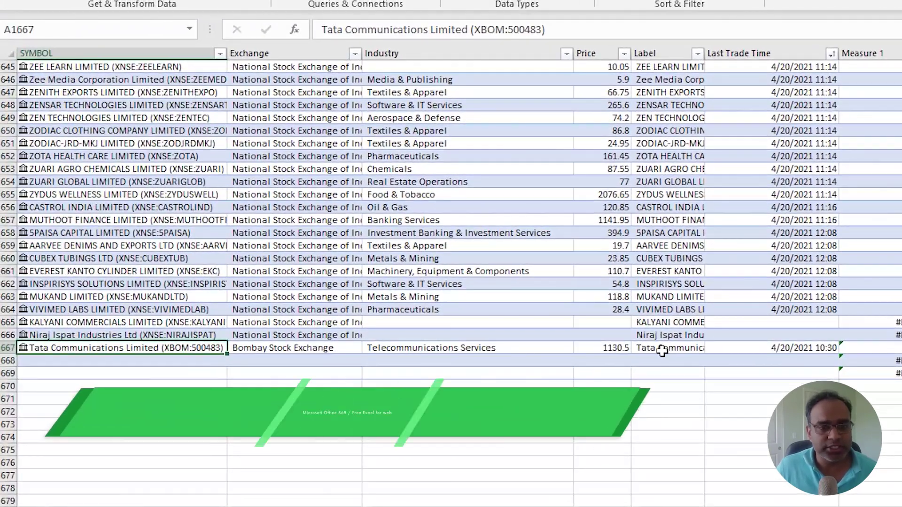
{"action": "left_click", "coordinate": [40, 304]}
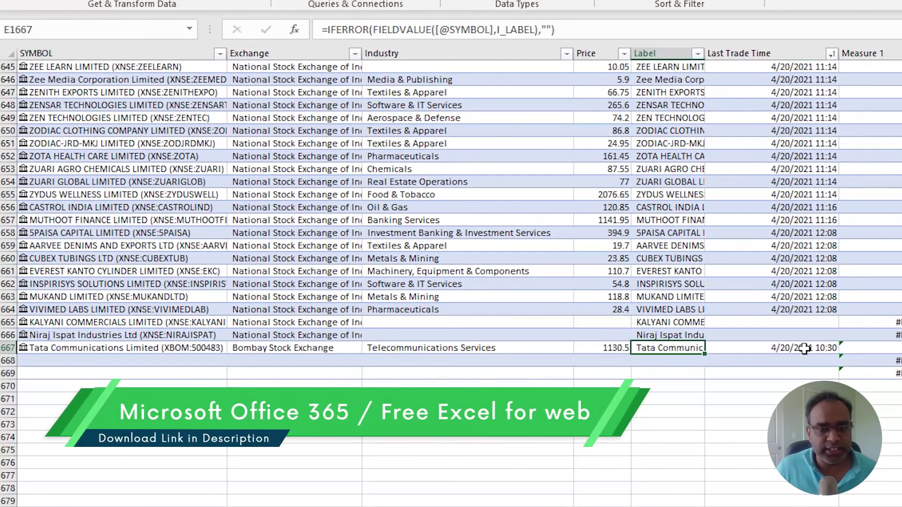
{"action": "left_click_drag", "start_coordinate": [805, 348], "coordinate": [898, 348]}
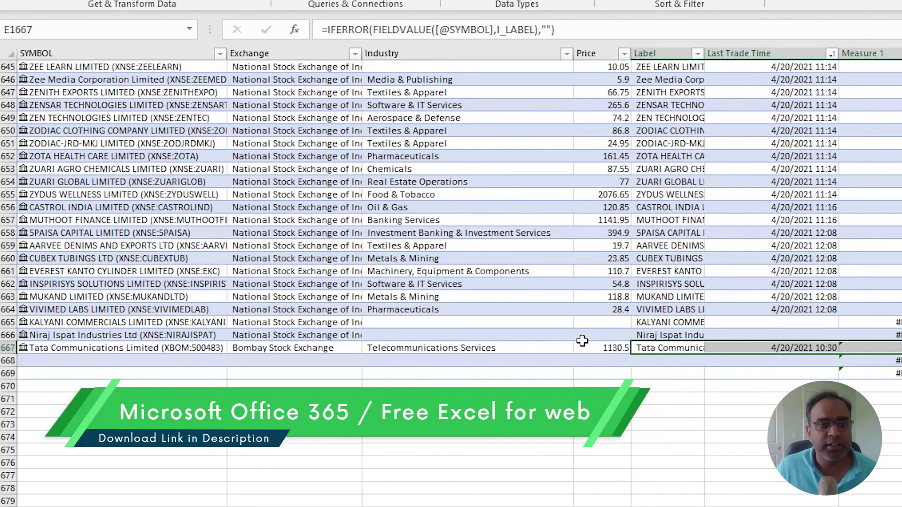
{"action": "left_click_drag", "start_coordinate": [568, 348], "coordinate": [845, 347]}
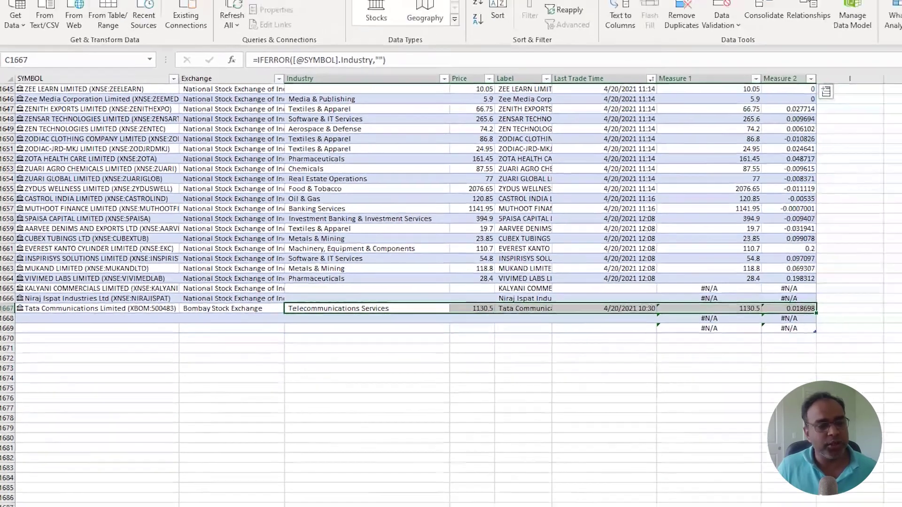
{"action": "right_click", "coordinate": [146, 490]}
{"action": "left_click", "coordinate": [148, 468]}
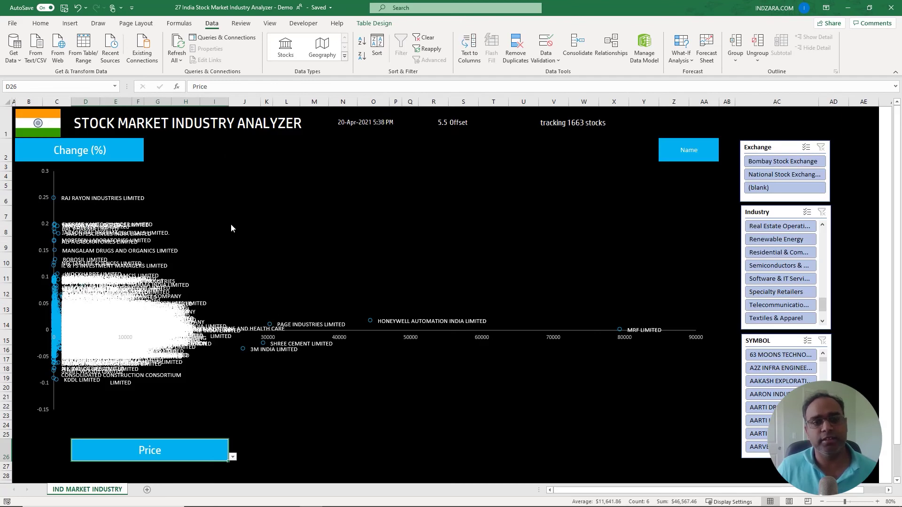
- Change the chart's point-label option from Name to Ticker Symbol
{"action": "left_click", "coordinate": [712, 158]}
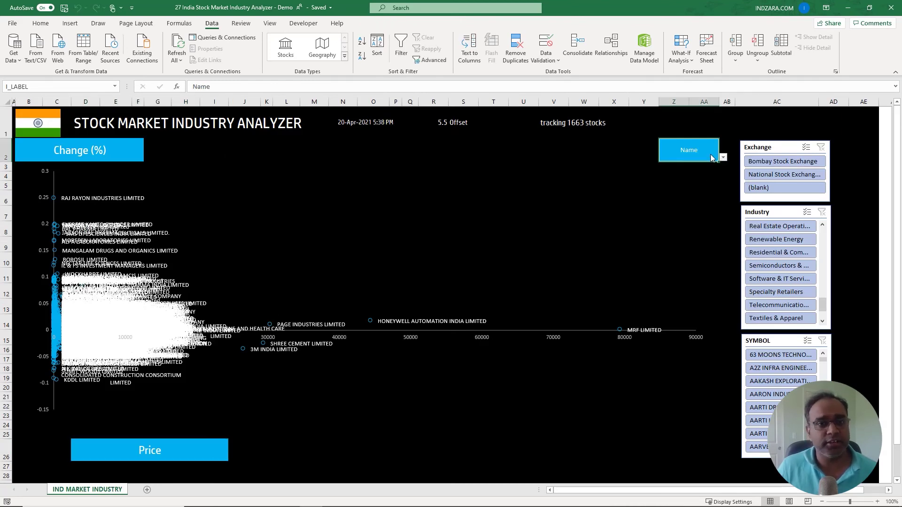
{"action": "left_click", "coordinate": [723, 157]}
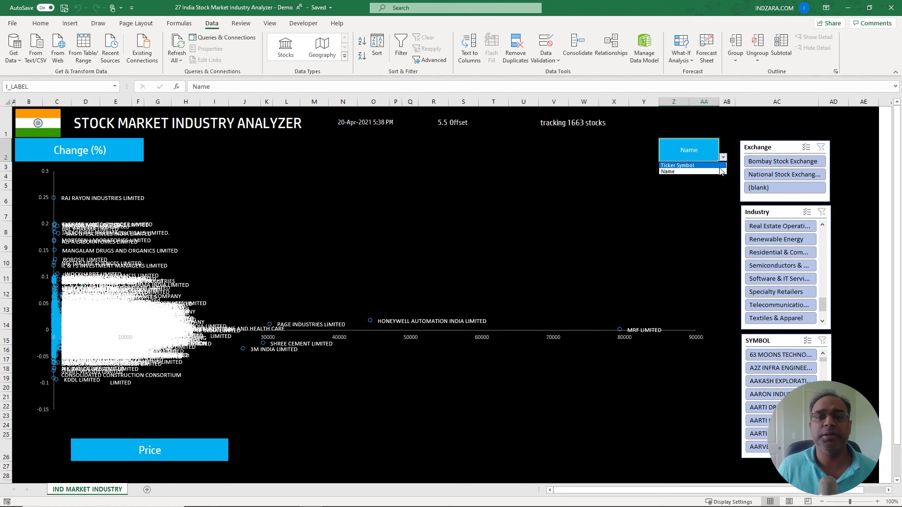
{"action": "left_click", "coordinate": [718, 167]}
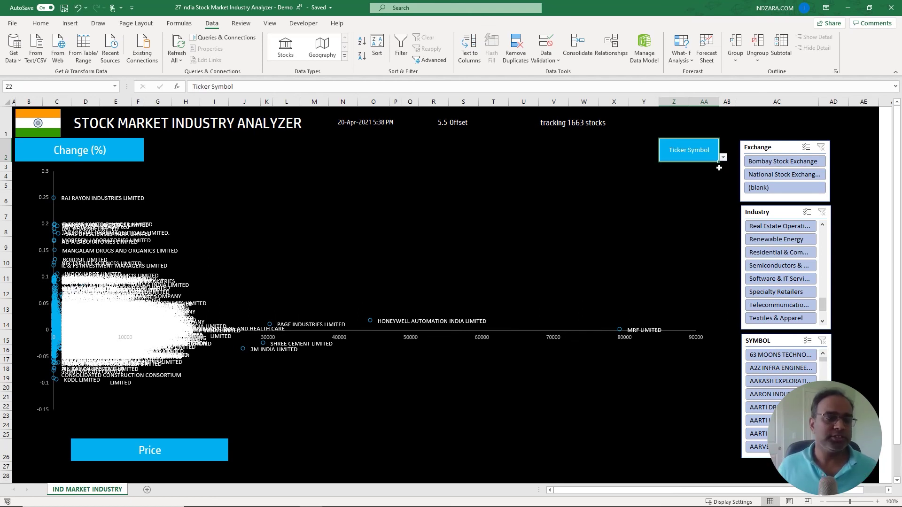